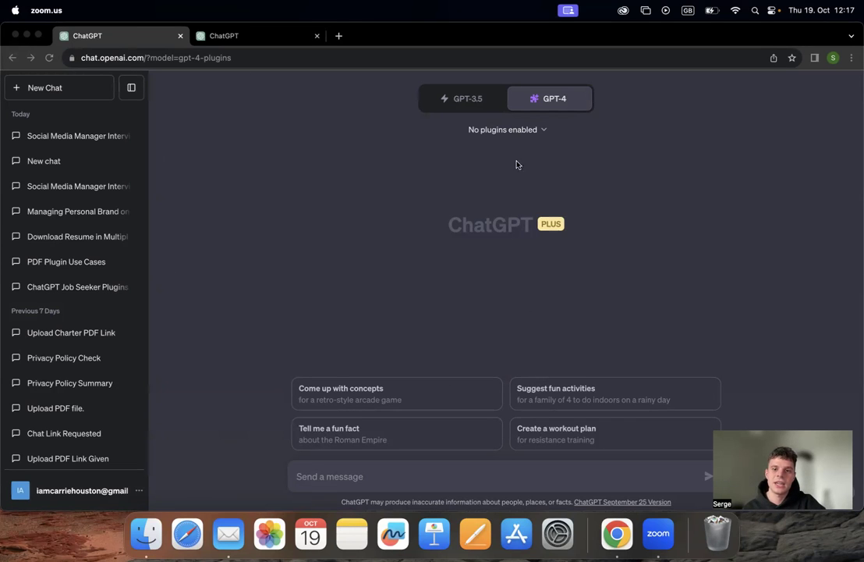
Keep GPT-4 in Plugins mode and open the plugin store
left_click(547, 106)
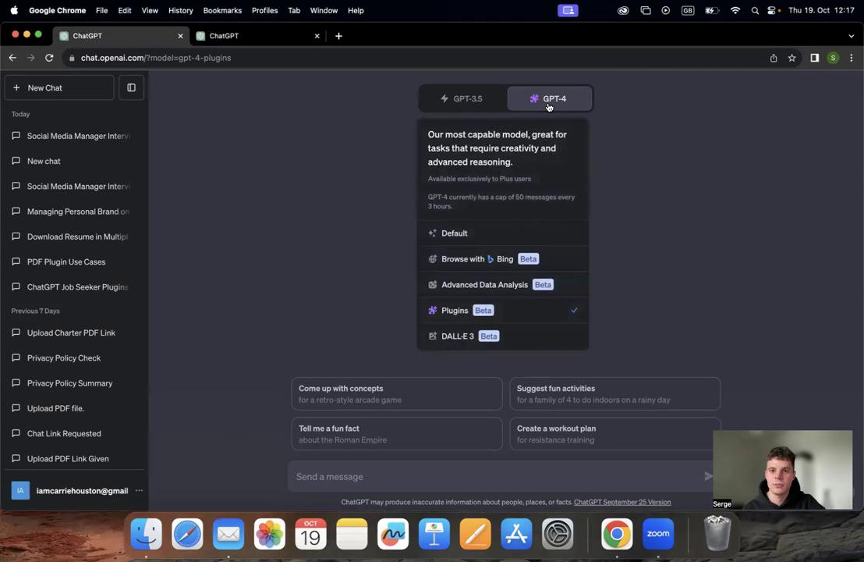
left_click(571, 312)
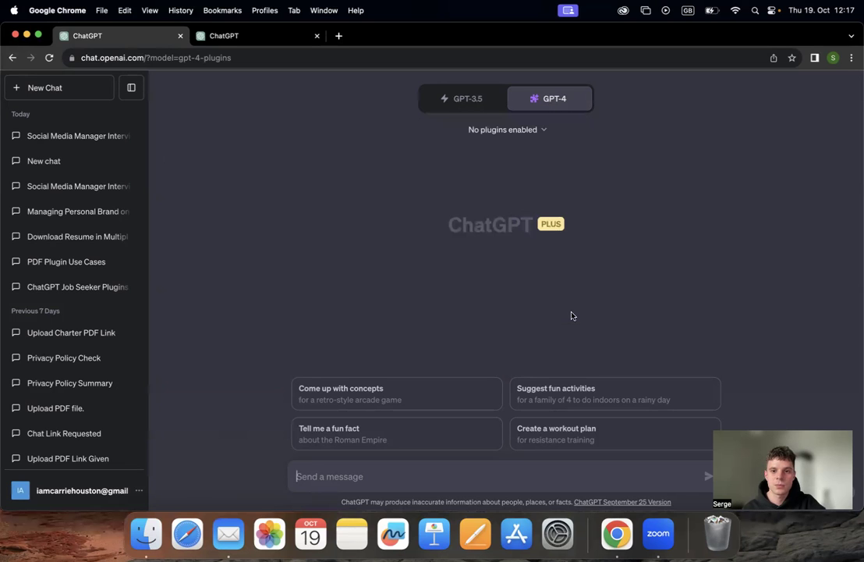
left_click(499, 131)
left_click(490, 162)
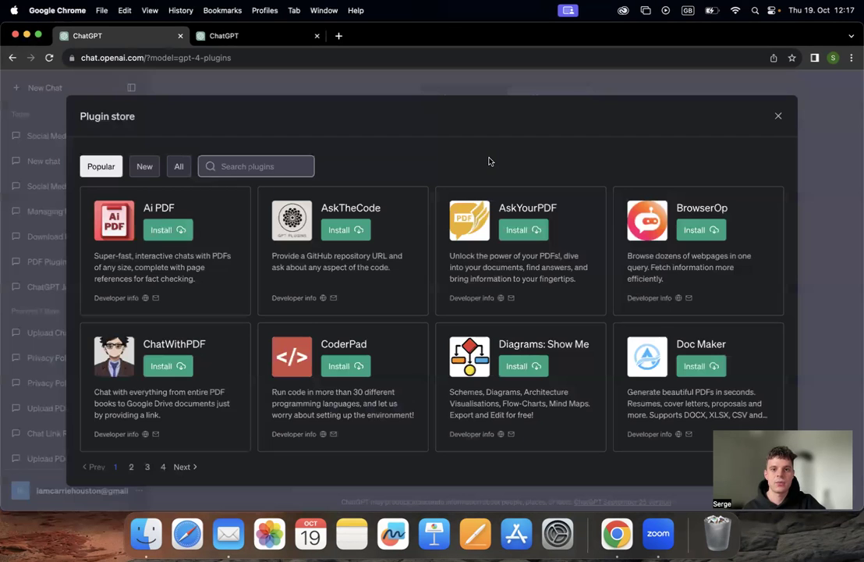
Search the plugin store for "job inter" and install the Job Interview plugin
left_click(256, 167)
type("job i")
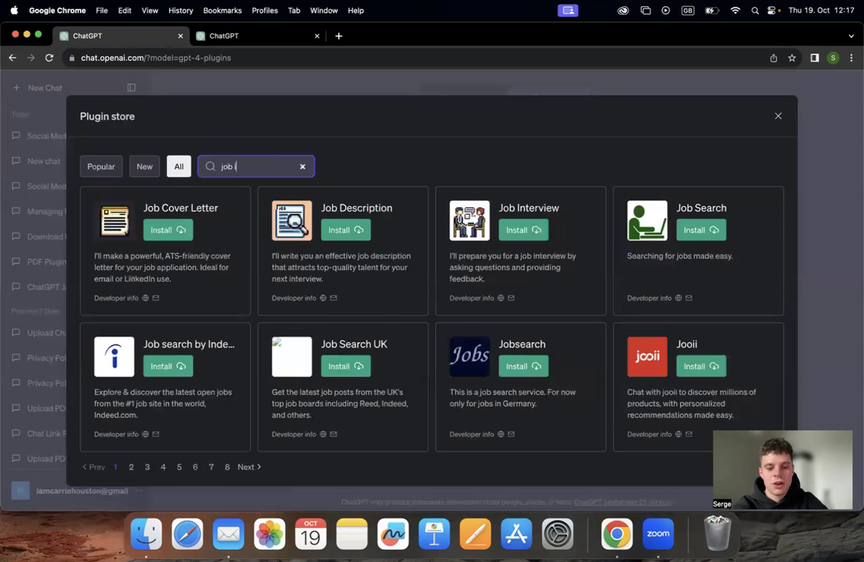
type("nter")
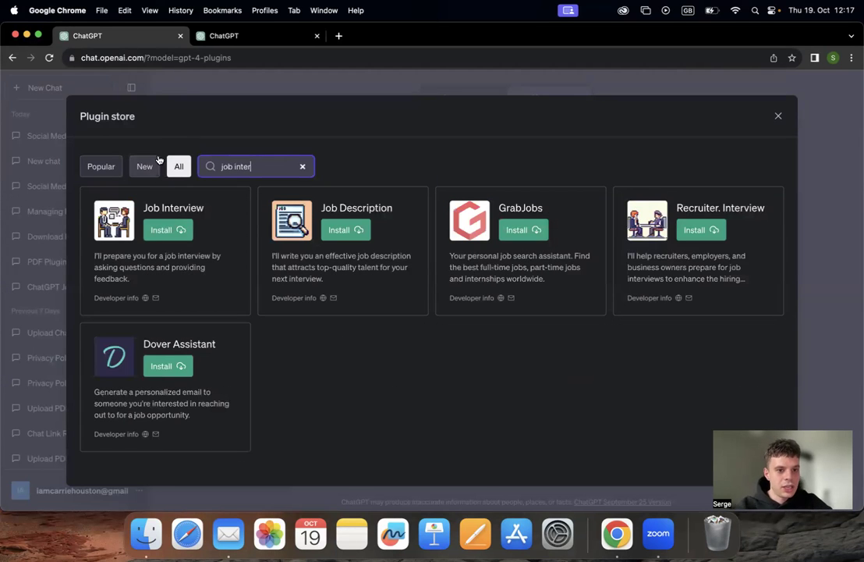
left_click(179, 230)
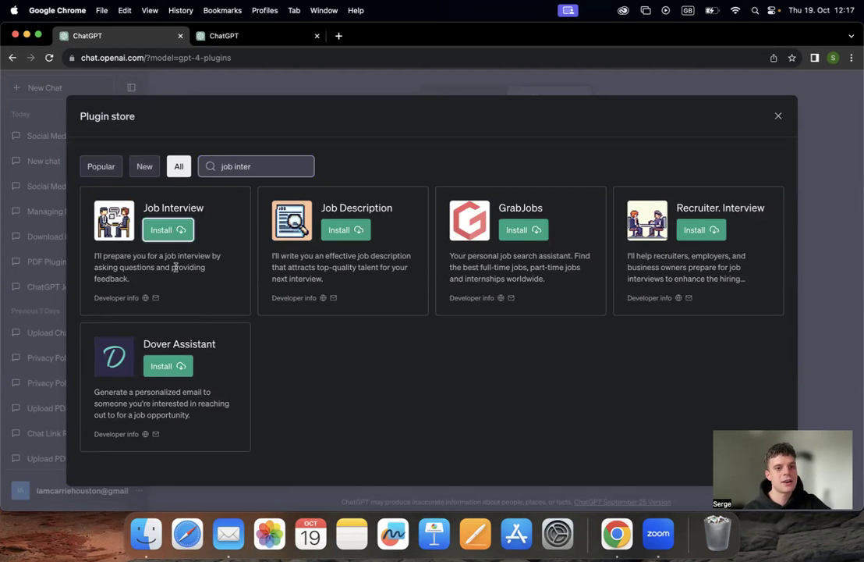
left_click(155, 230)
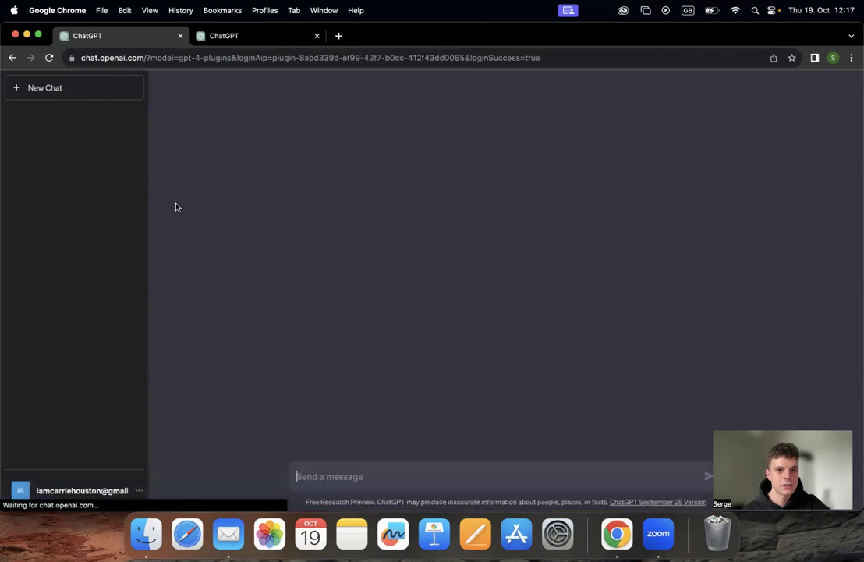
Switch GPT-4 back to Plugins mode and check that the Job Interview plugin is enabled
left_click(538, 97)
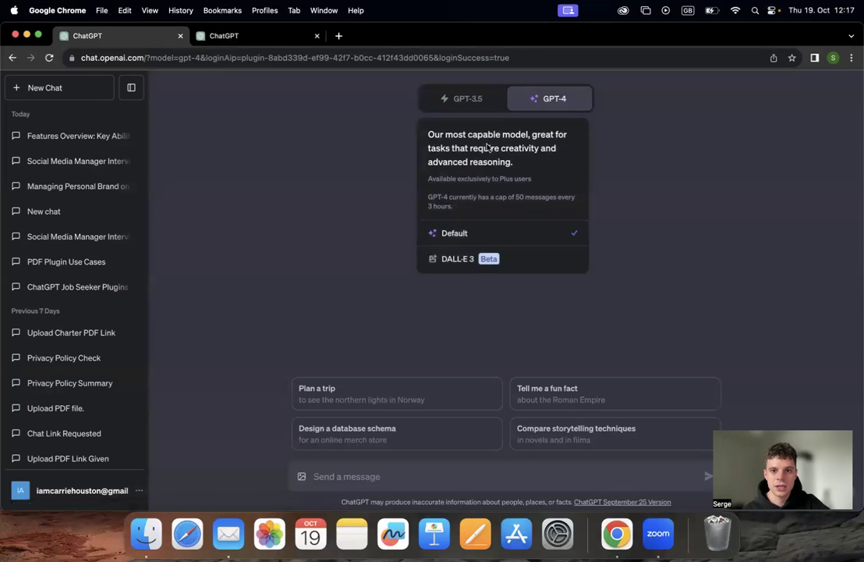
left_click(448, 306)
left_click(493, 125)
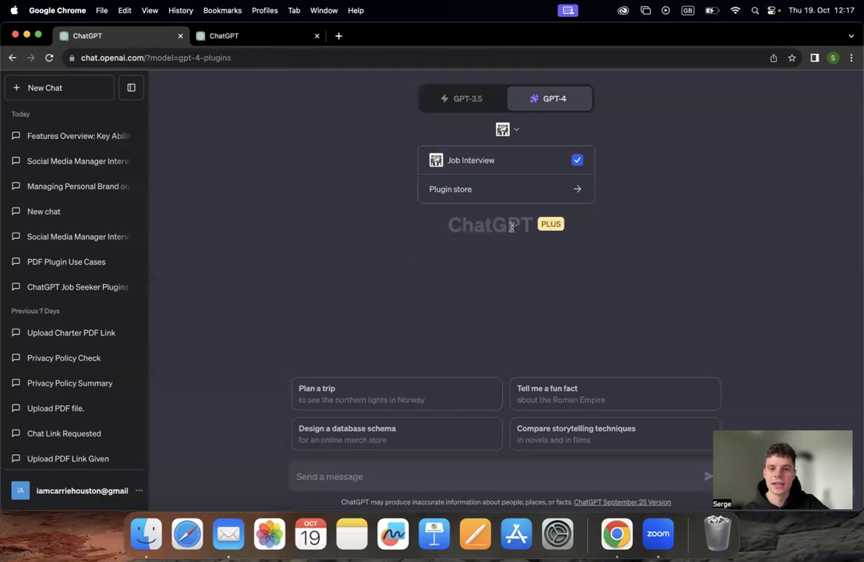
left_click(503, 128)
left_click(503, 128)
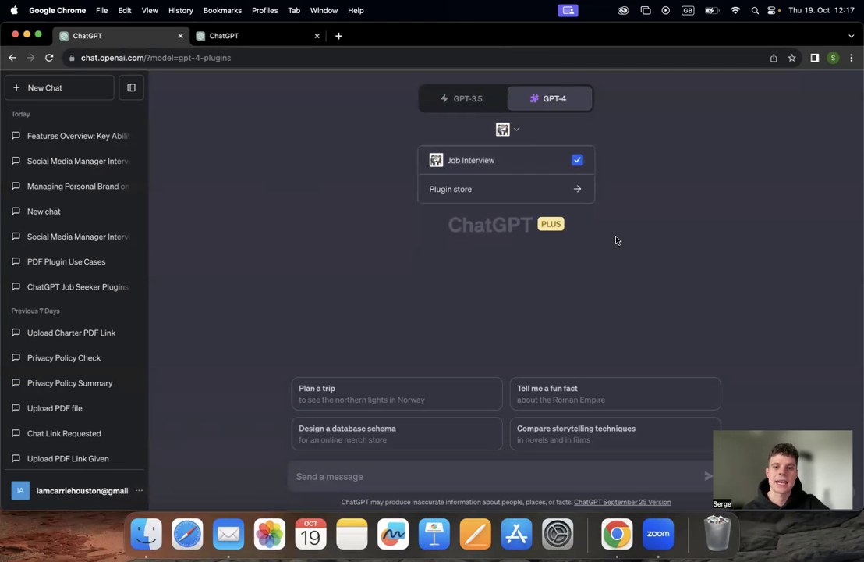
left_click(566, 209)
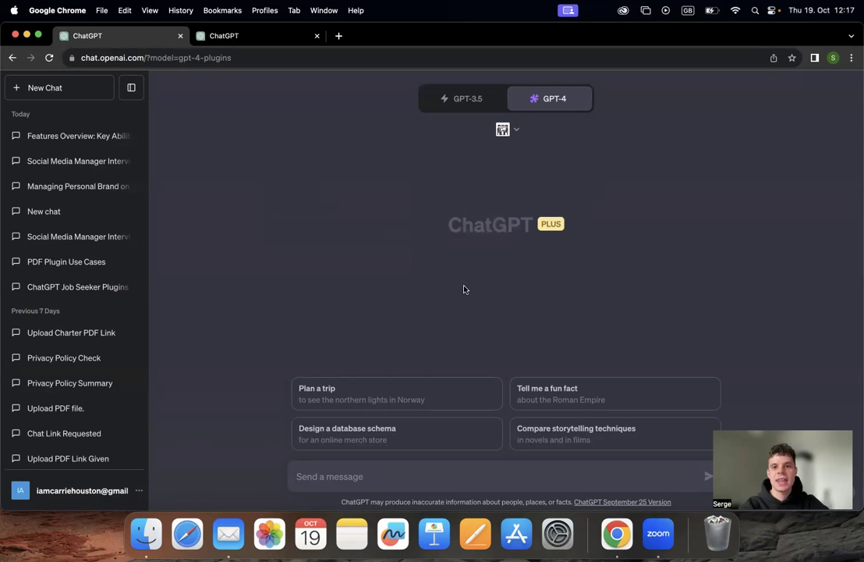
Send the prompt "i want 5 questions for the following position" followed by the copied Personal Branding & Social Media Manager job description
left_click(323, 477)
type("i")
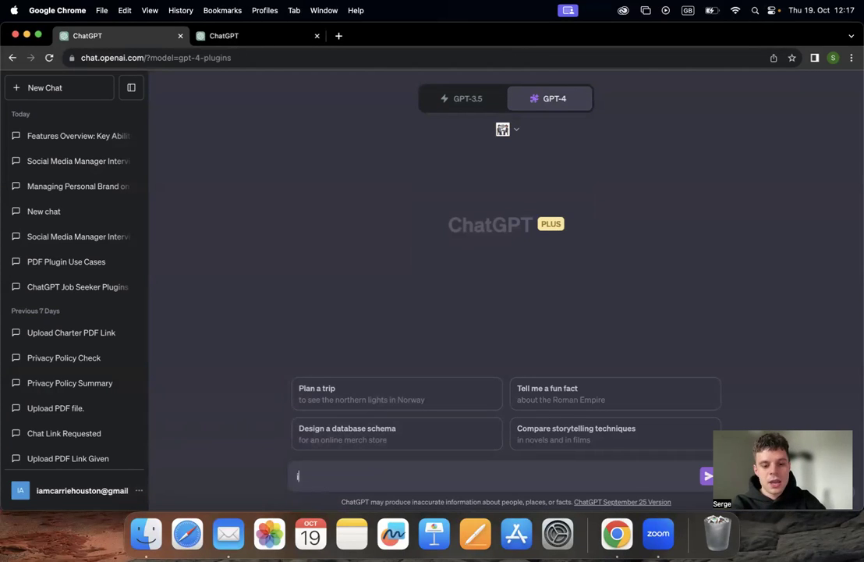
type(" want 5 qu")
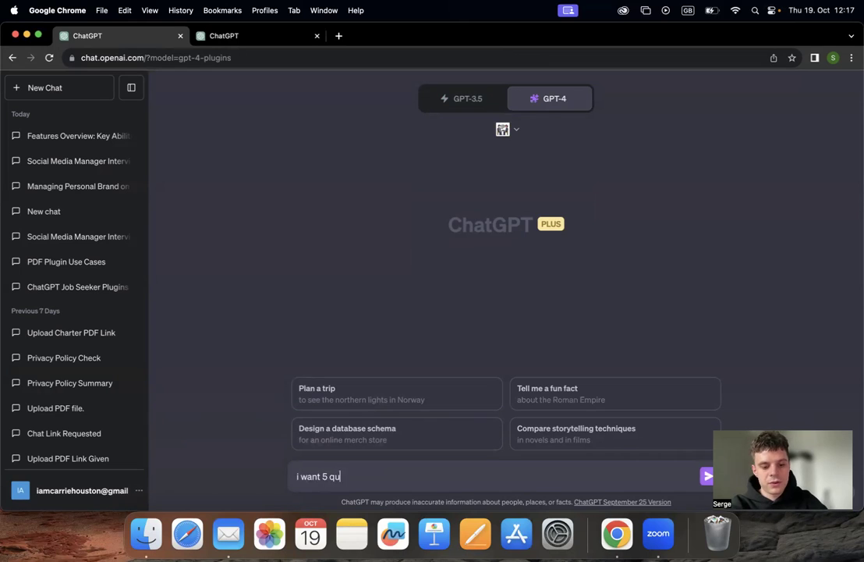
type("estions fo")
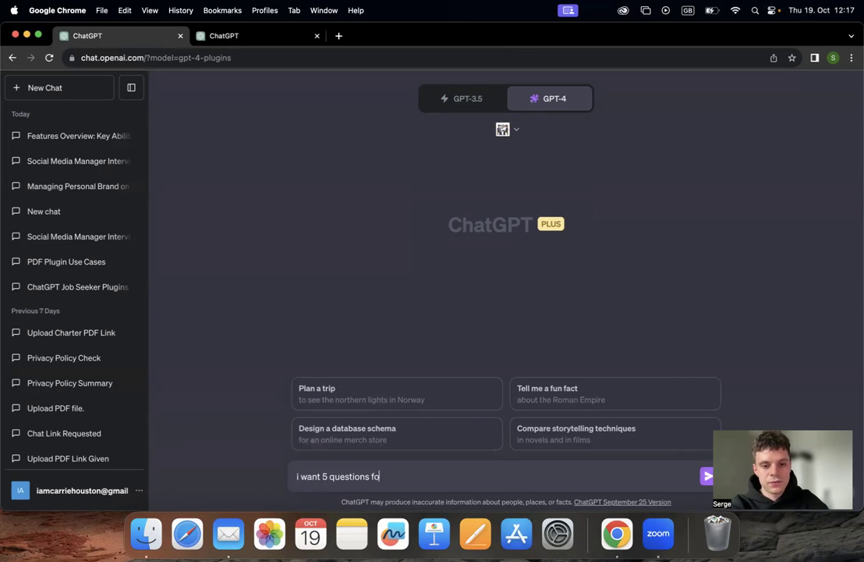
type("r the follow")
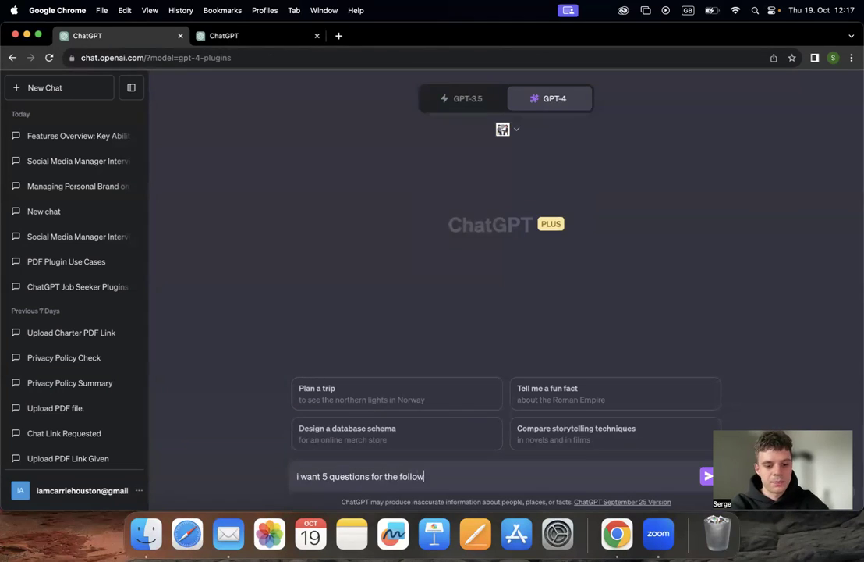
type("ing position")
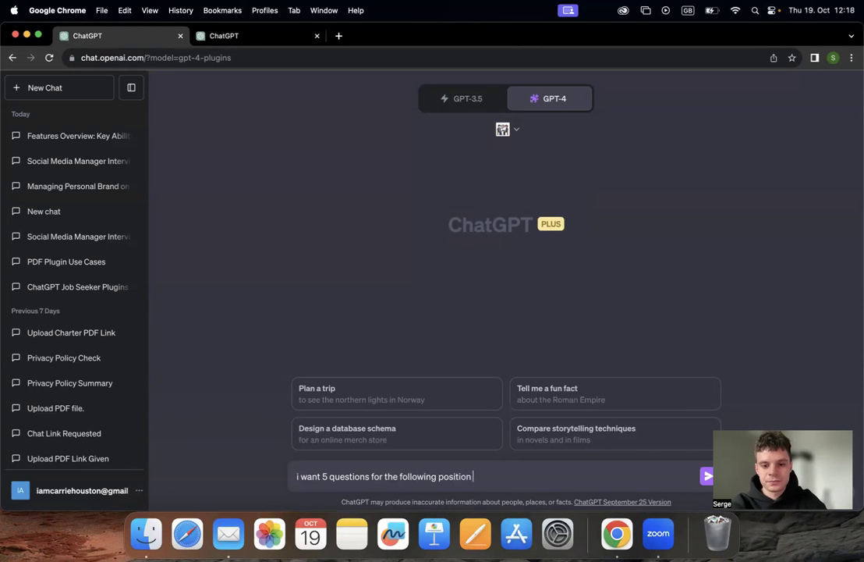
key("shift+Return")
key("super+v")
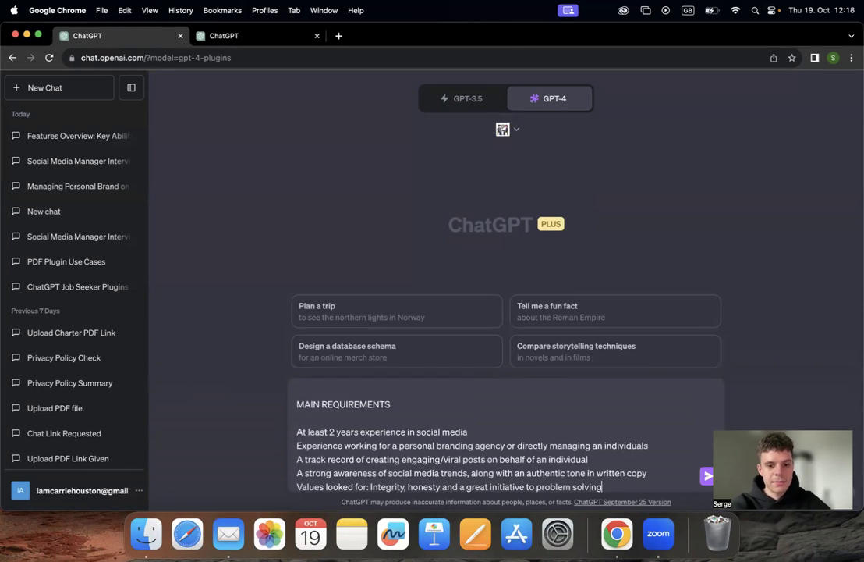
key("Return")
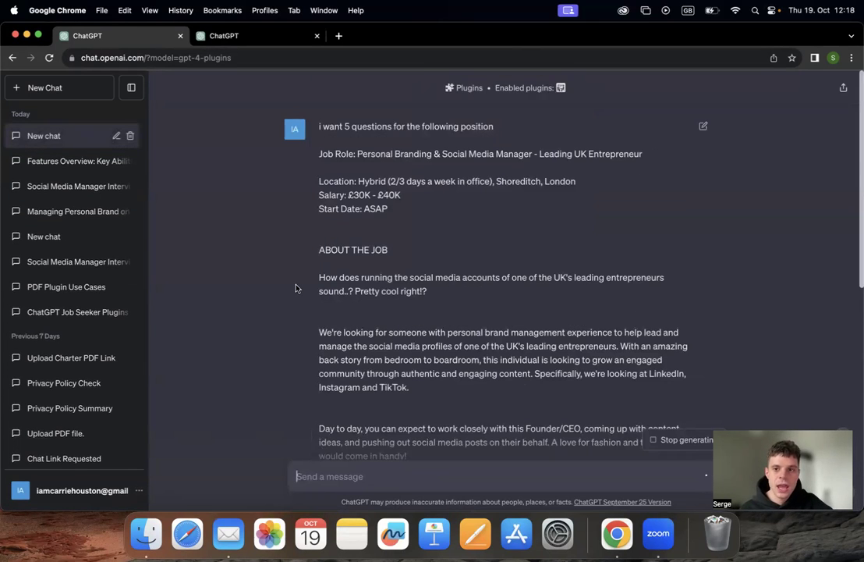
Copy the text of Question 1 about managing an individual's personal brand from the plugin's reply
scroll(296, 288, "down", 10)
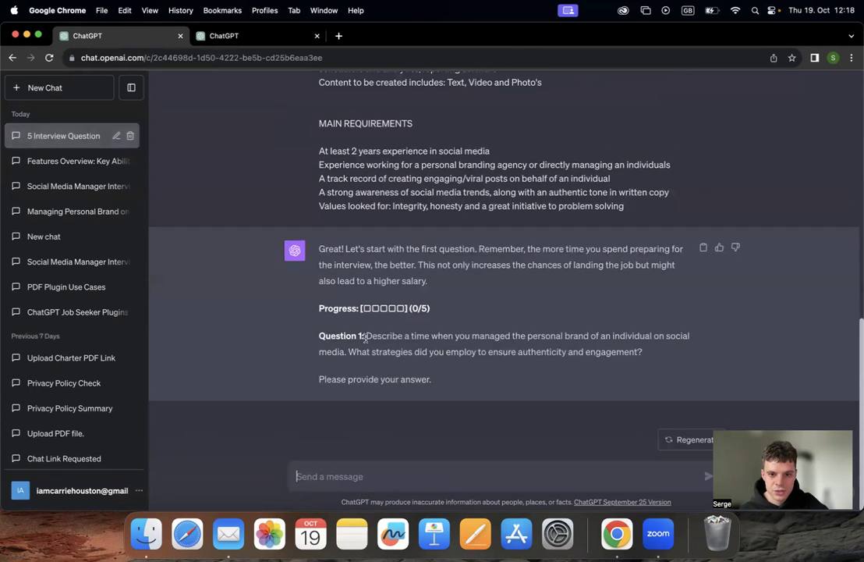
left_click_drag(365, 336, 667, 362)
key("super+c")
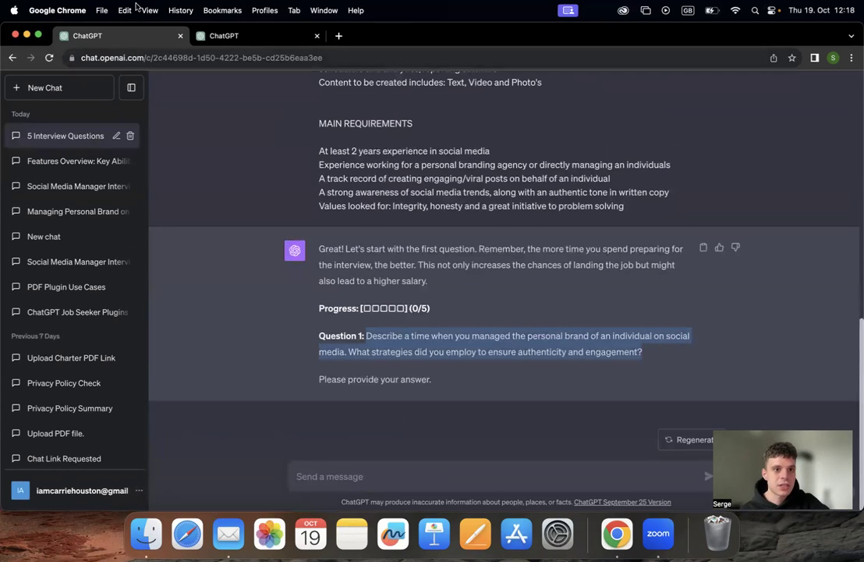
In the other ChatGPT tab's GPT-3.5 chat, send "reply to the question" followed by the copied interview question
left_click(227, 35)
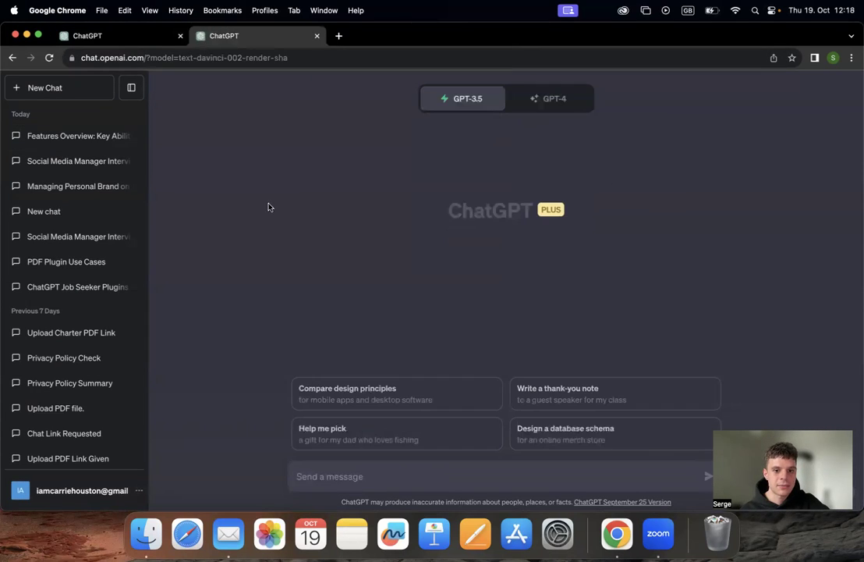
left_click(347, 477)
type("reply")
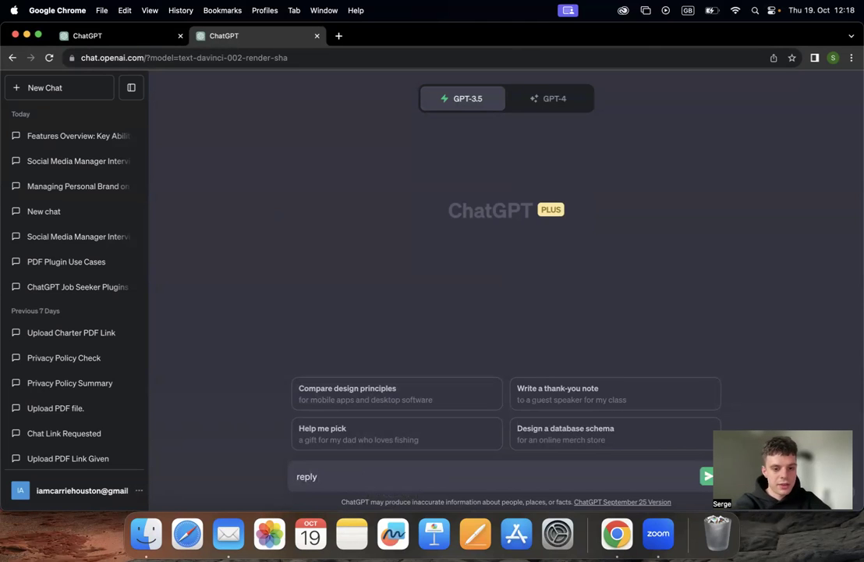
type(" to the ")
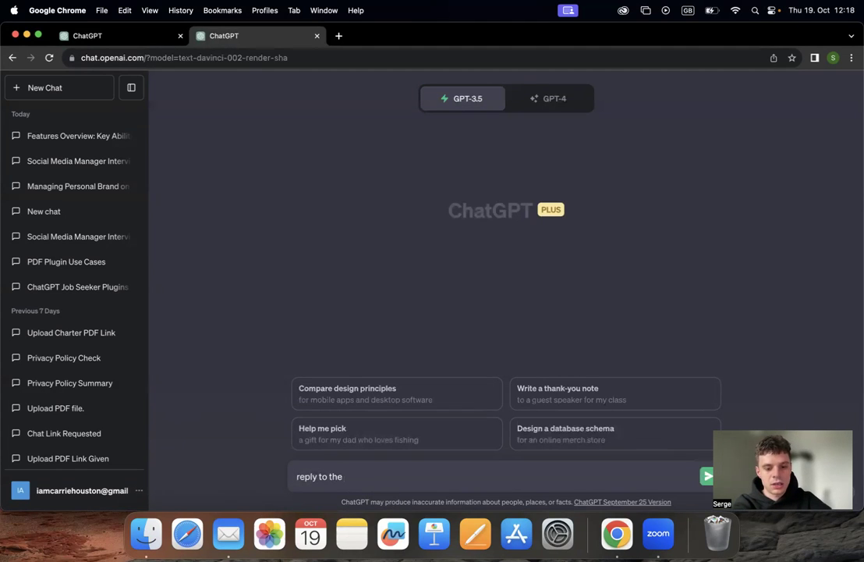
type("question")
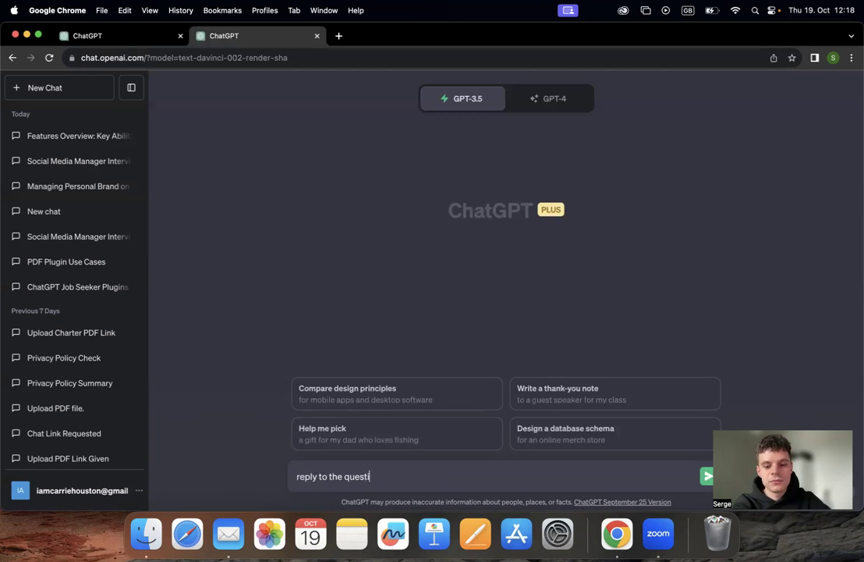
key("shift+Return")
key("shift+Return")
key("super+v")
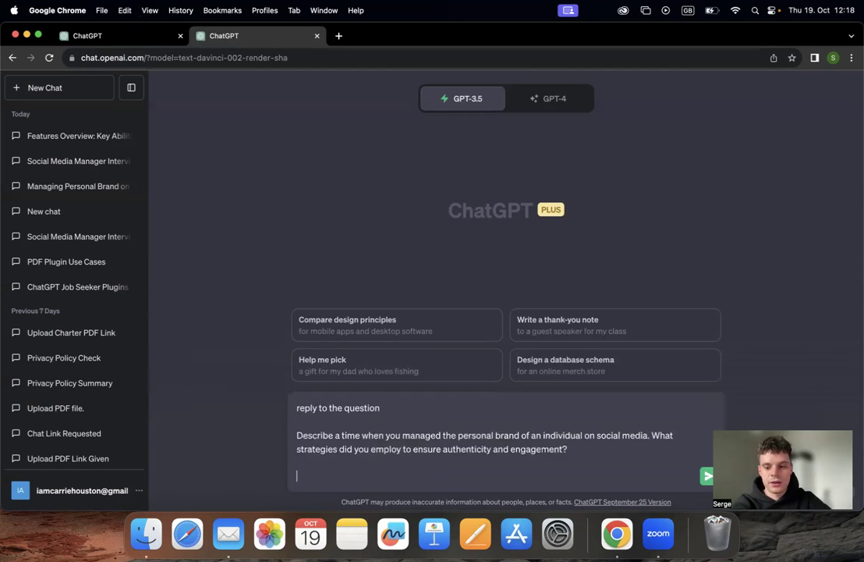
key("Return")
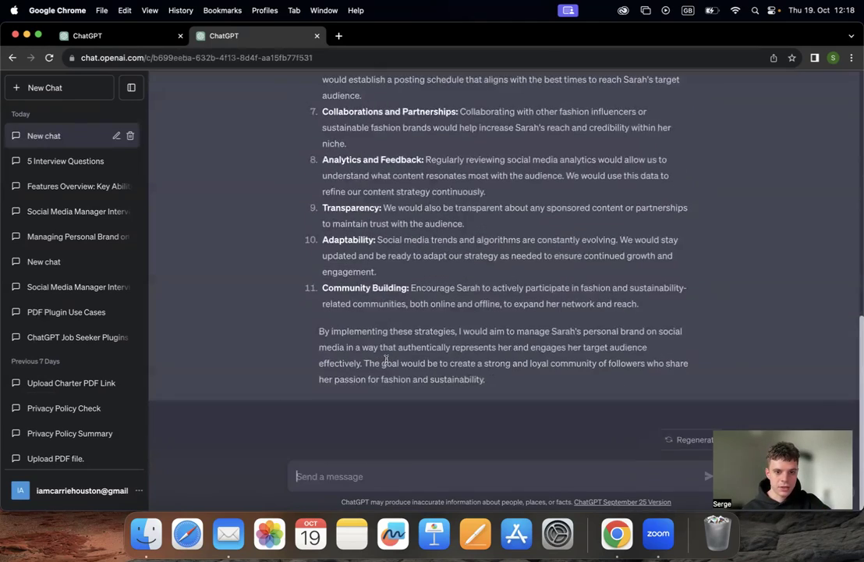
Review the generated answer and copy it from "In this scenario" through the closing paragraph
scroll(386, 359, "up", 10)
scroll(326, 246, "down", 3)
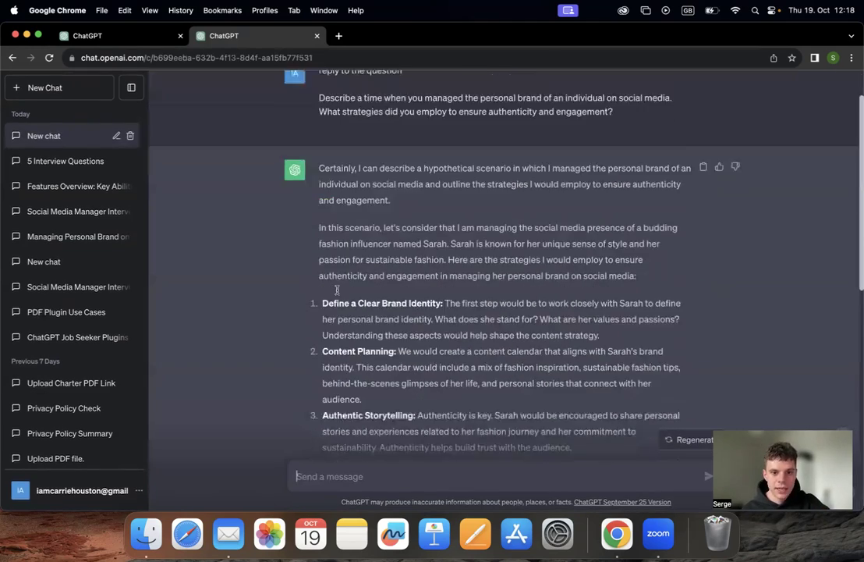
scroll(383, 343, "down", 5)
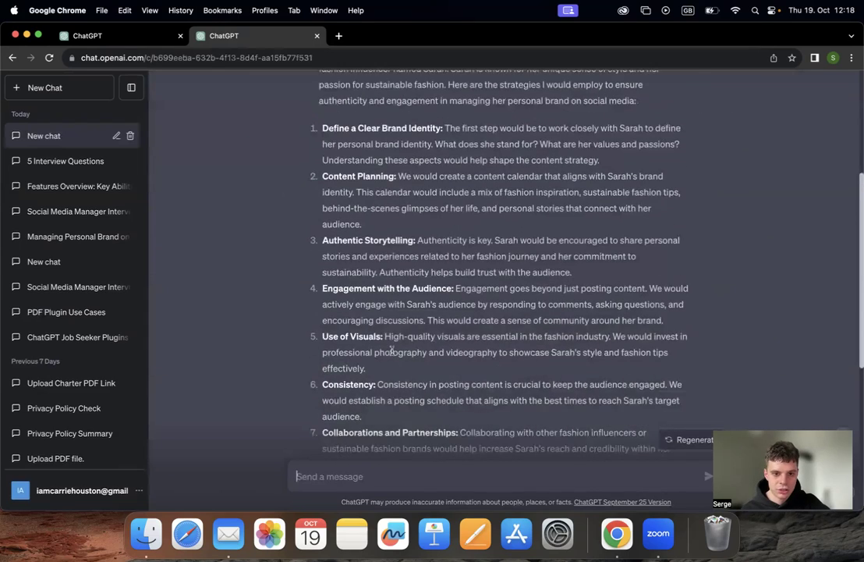
scroll(406, 351, "down", 5)
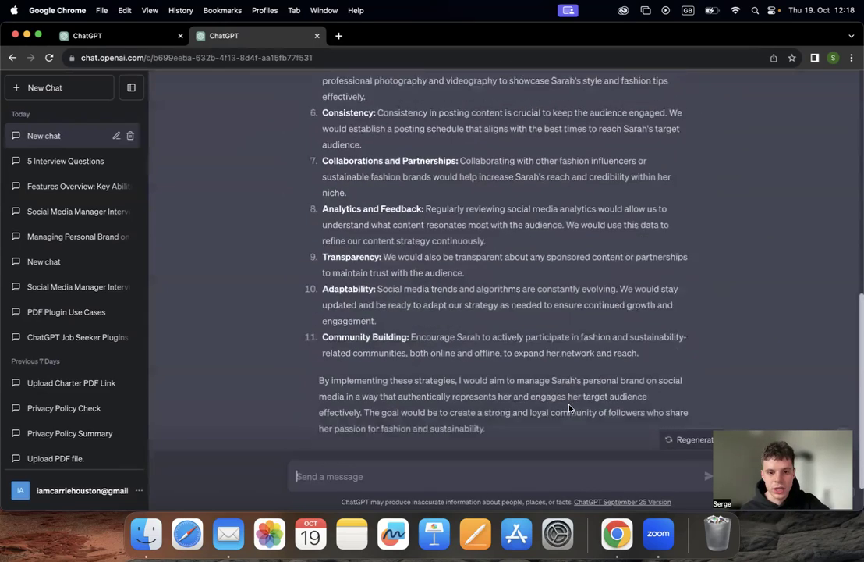
left_click_drag(490, 404, 318, 284)
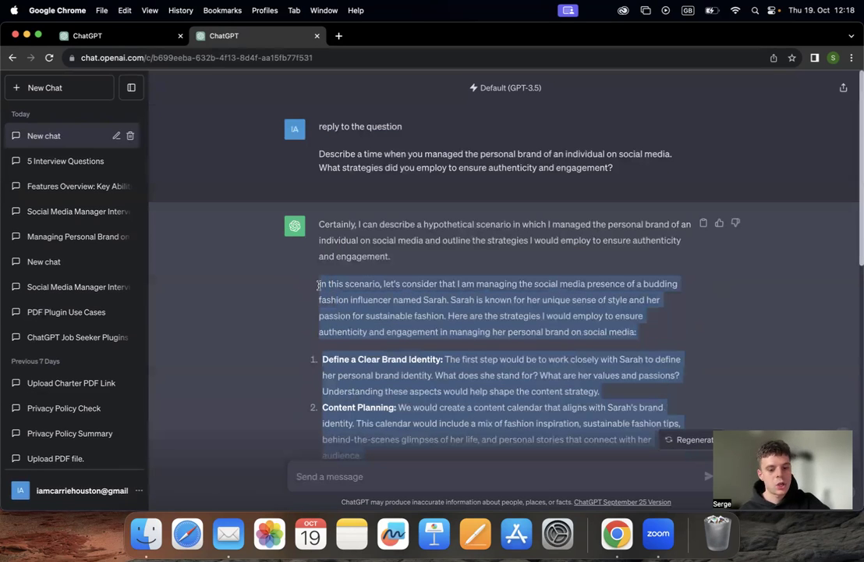
key("super+c")
Return to the 5 Interview Questions chat and submit the copied answer as the reply to Question 1
key("super+1")
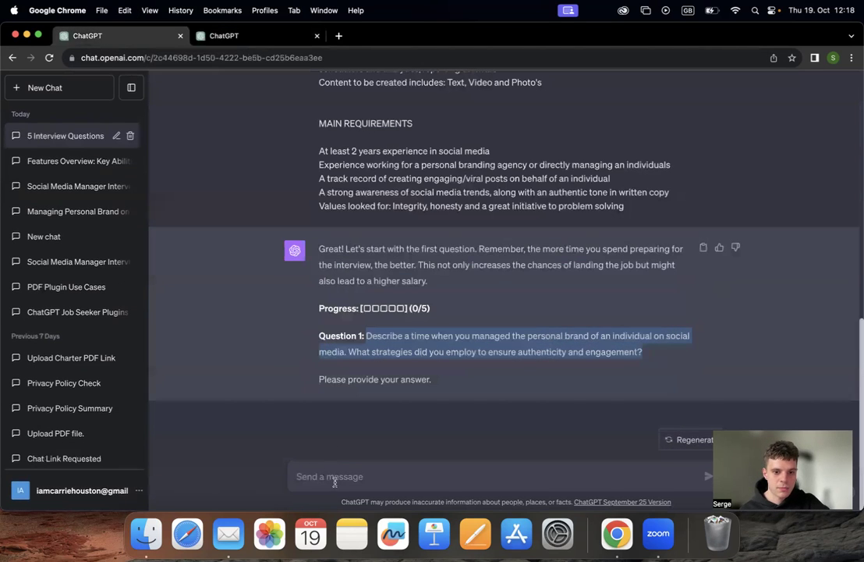
left_click(335, 477)
key("super+v")
key("Return")
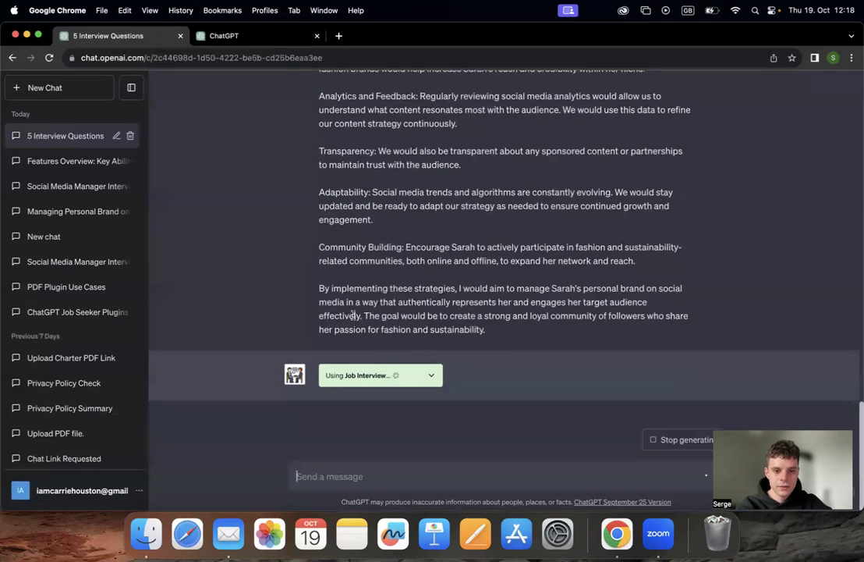
scroll(352, 320, "up", 10)
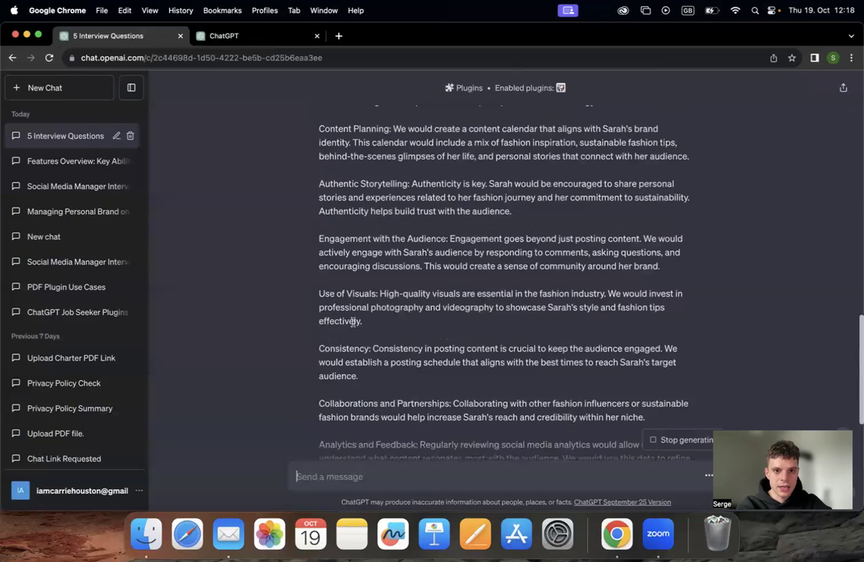
scroll(353, 324, "down", 10)
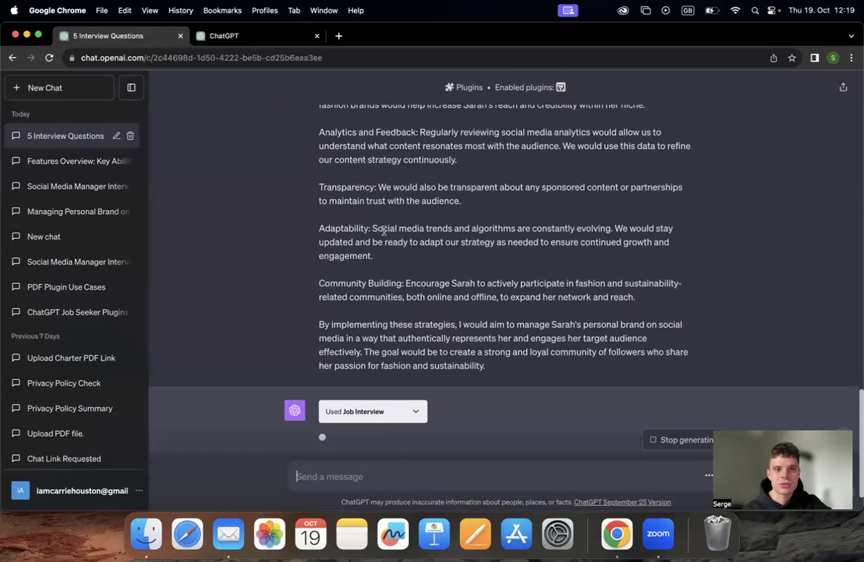
scroll(383, 231, "up", 3)
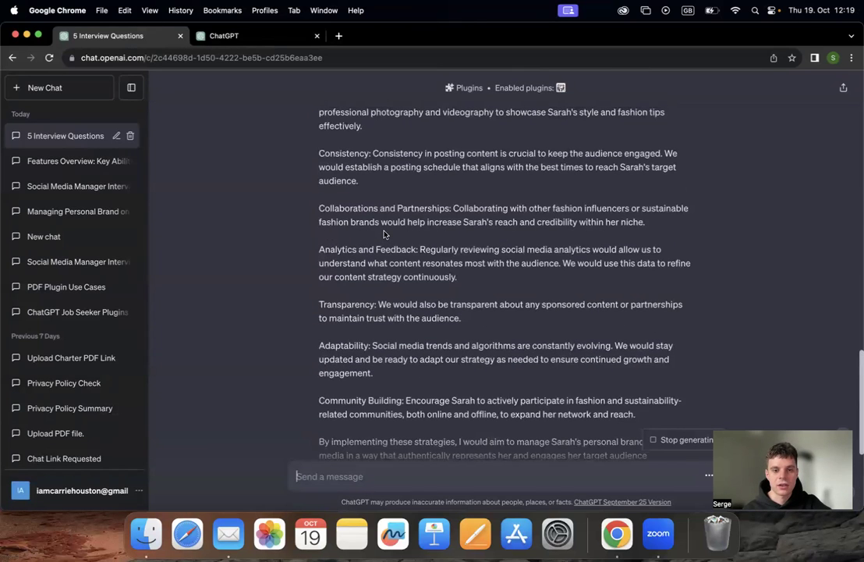
Read the feedback on the first answer and reply to Question 2 with "I am not sure how to answer that"
scroll(383, 232, "down", 1)
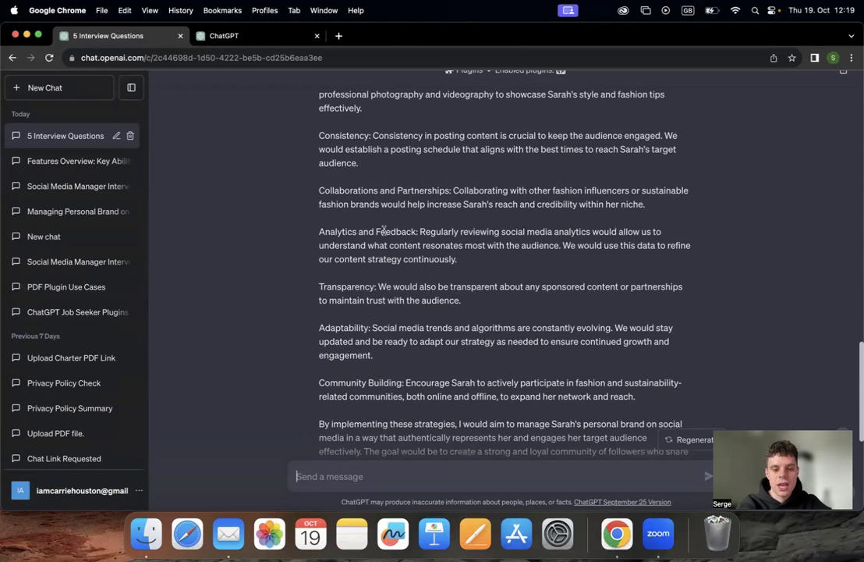
scroll(383, 231, "down", 2)
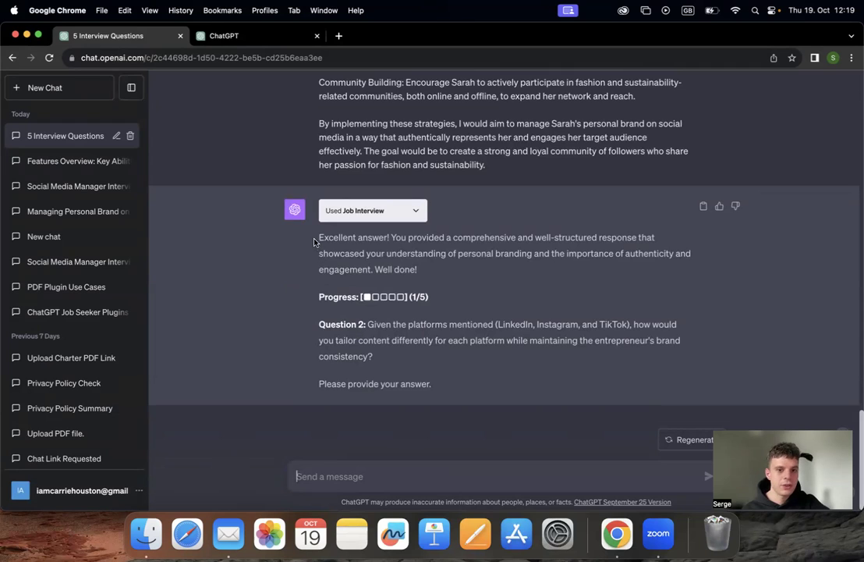
left_click_drag(316, 242, 542, 244)
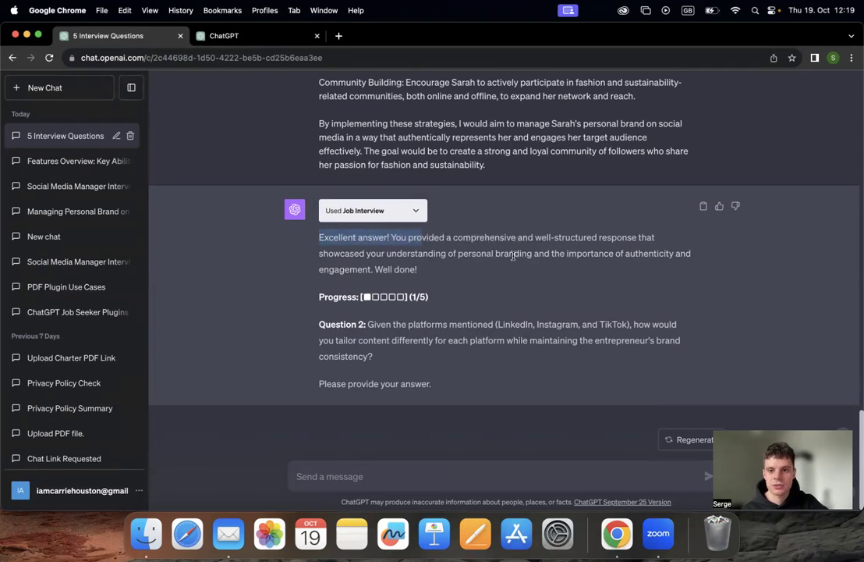
left_click(341, 475)
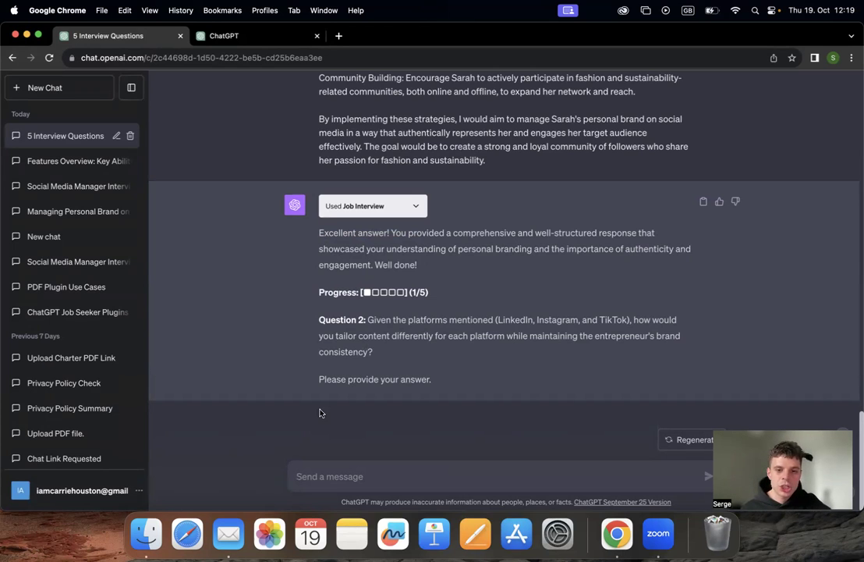
type("I")
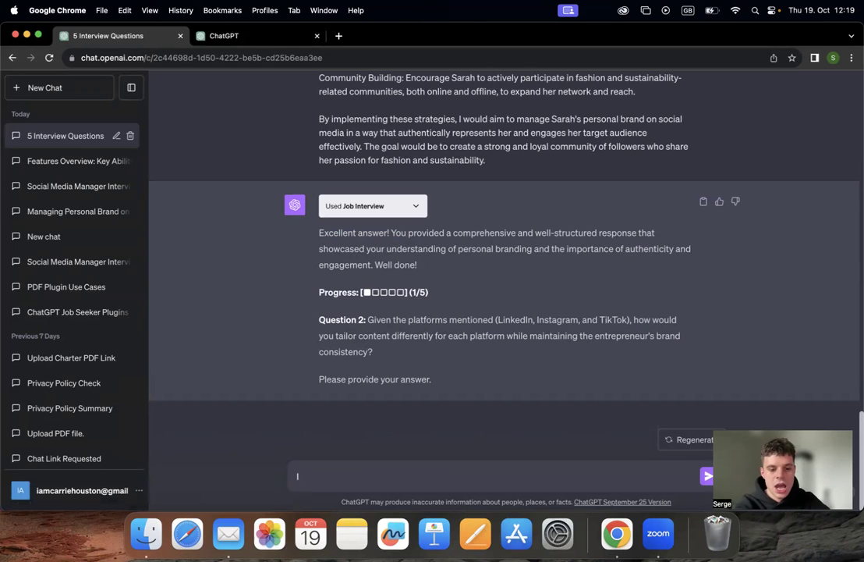
type(" am not ")
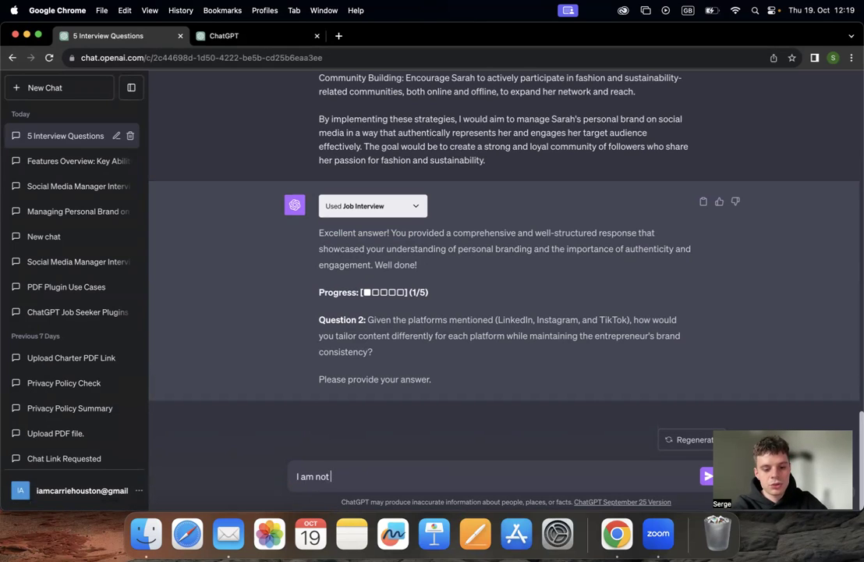
type("sure how to answer that")
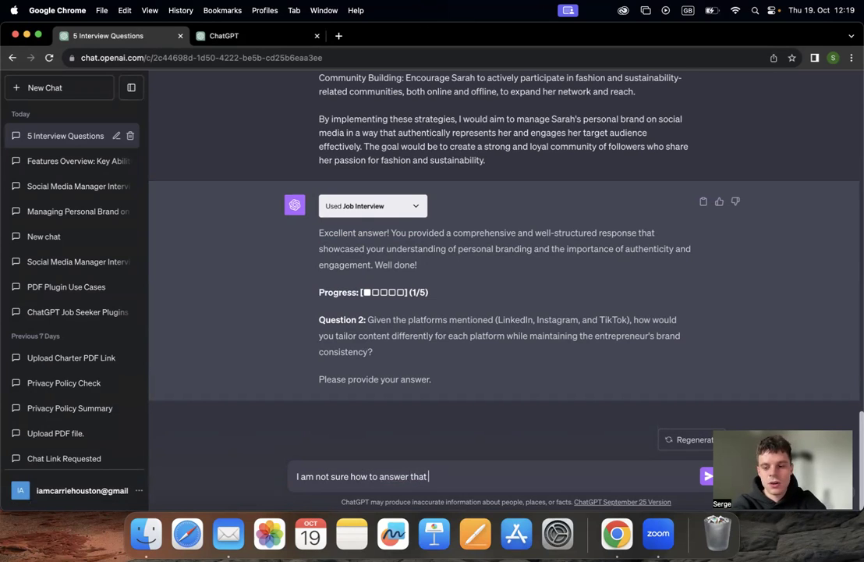
key("Return")
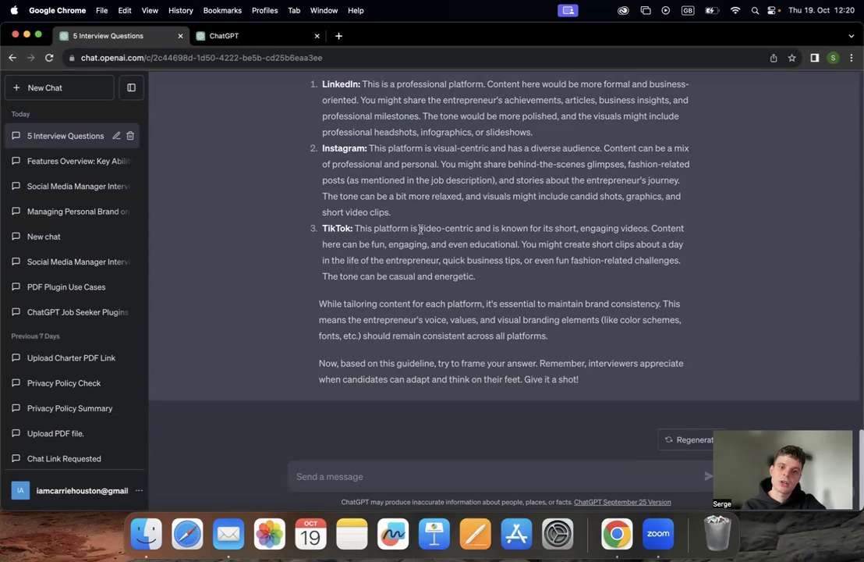
Go through the platform guidelines in the reply and send "I want to see the example of the answer"
scroll(420, 228, "up", 10)
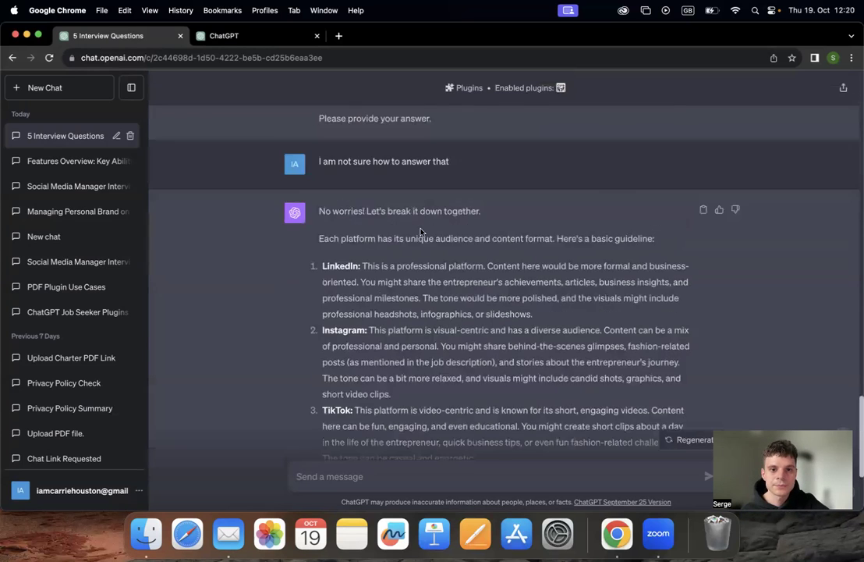
scroll(421, 231, "down", 8)
scroll(420, 229, "down", 3)
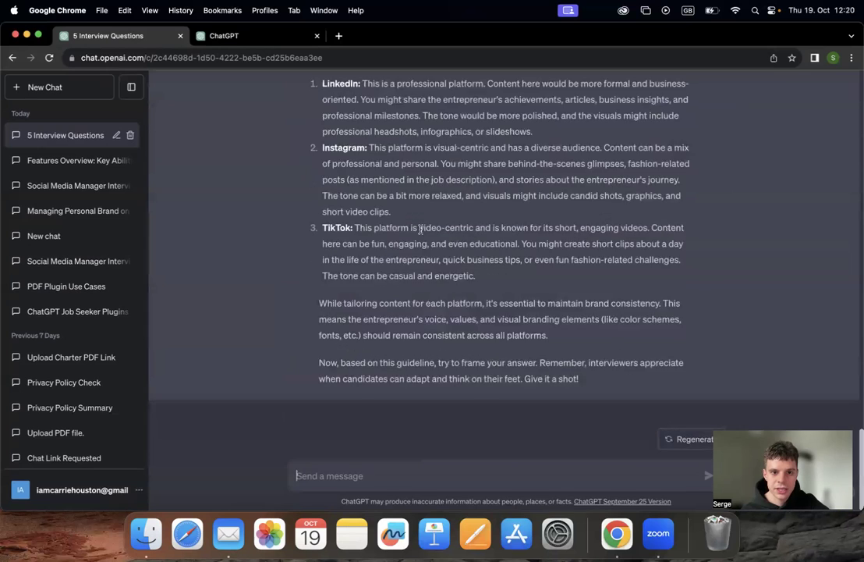
scroll(421, 231, "up", 8)
scroll(421, 231, "down", 8)
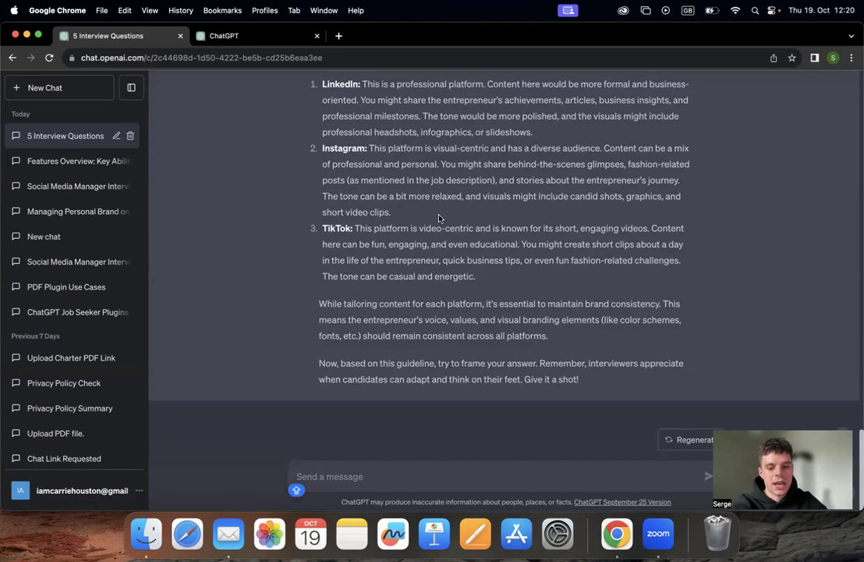
type("I want to see the example of the an")
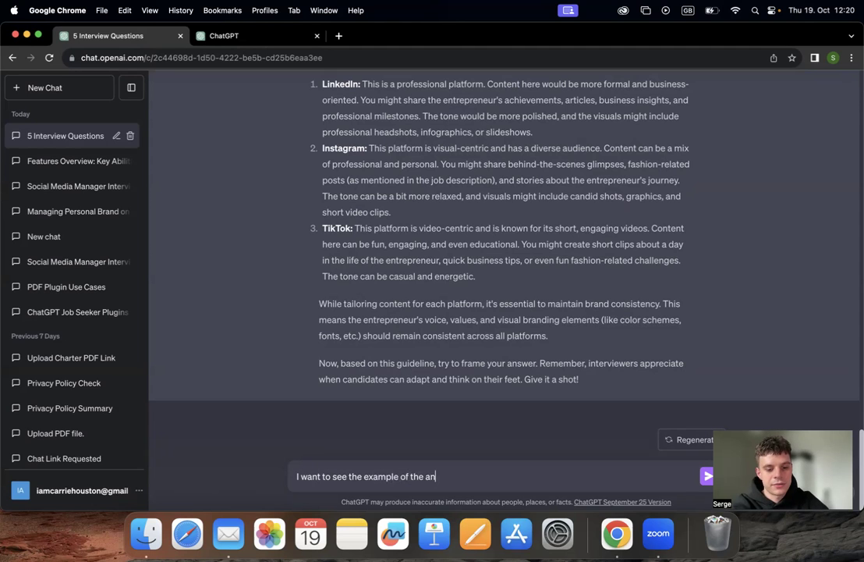
type("swer")
key("Return")
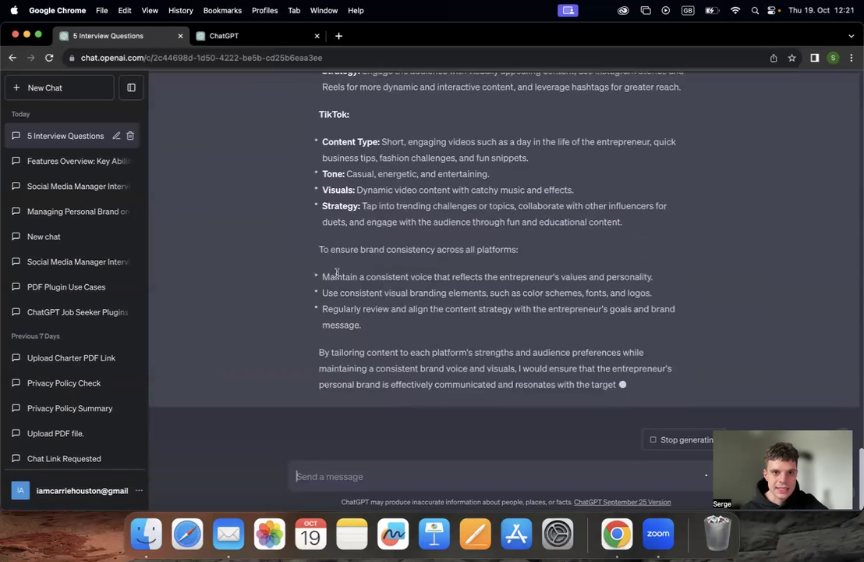
Examine the sample answer to Question 2, including its LinkedIn, Instagram and TikTok sections and closing remark
scroll(337, 275, "up", 10)
scroll(337, 273, "down", 10)
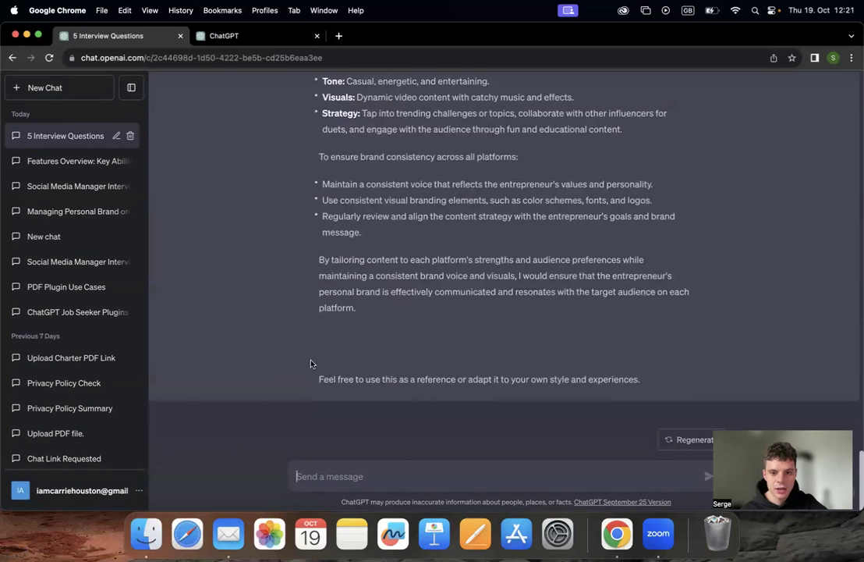
left_click_drag(383, 379, 567, 382)
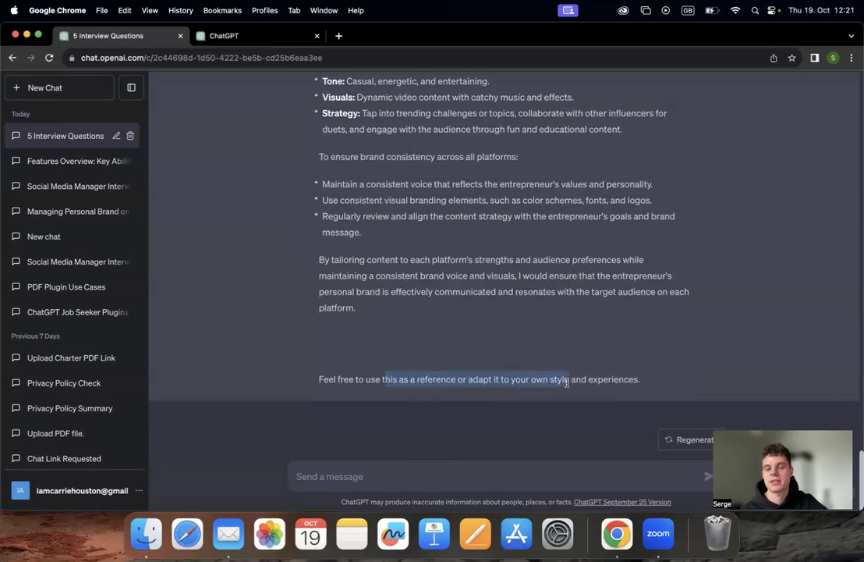
scroll(423, 214, "up", 10)
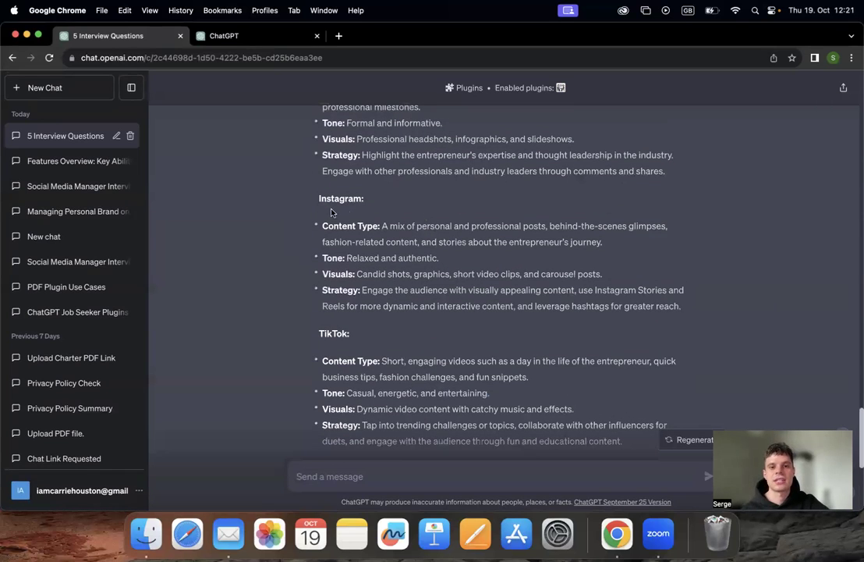
scroll(529, 460, "down", 5)
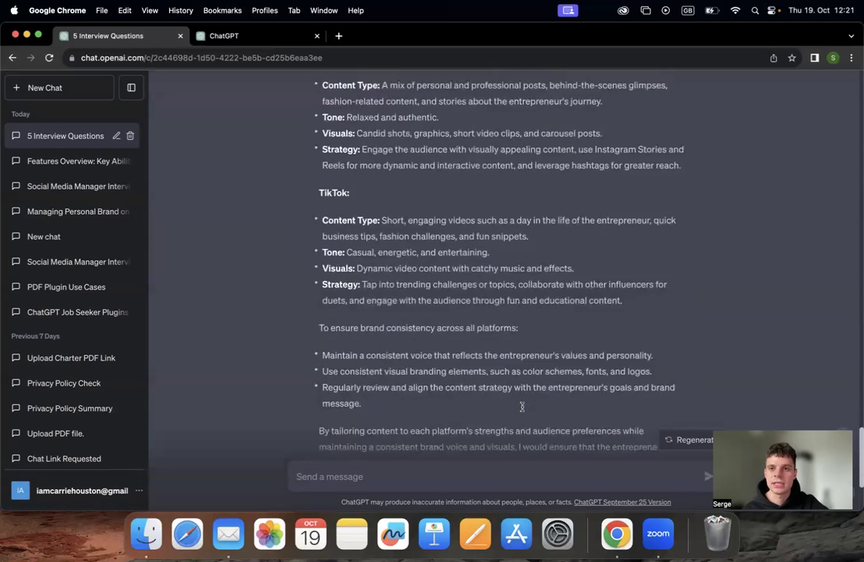
scroll(522, 405, "down", 3)
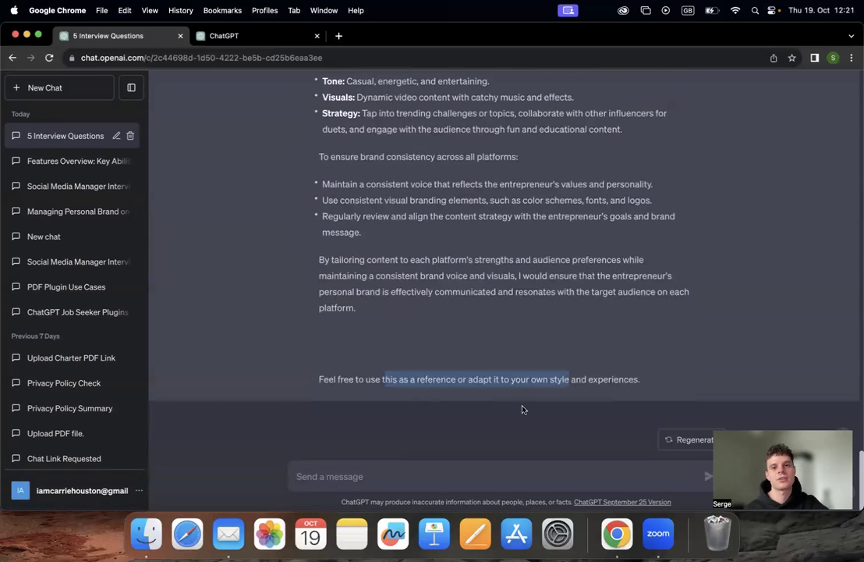
left_click(397, 232)
scroll(397, 231, "up", 8)
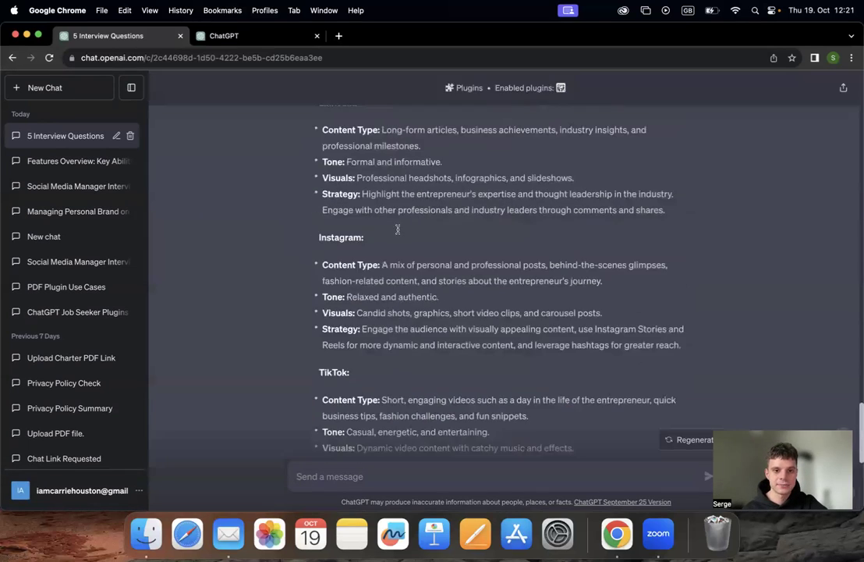
Send "Next question" in the 5 Interview Questions chat to continue the mock interview
scroll(359, 475, "down", 8)
left_click(360, 475)
type("Next question")
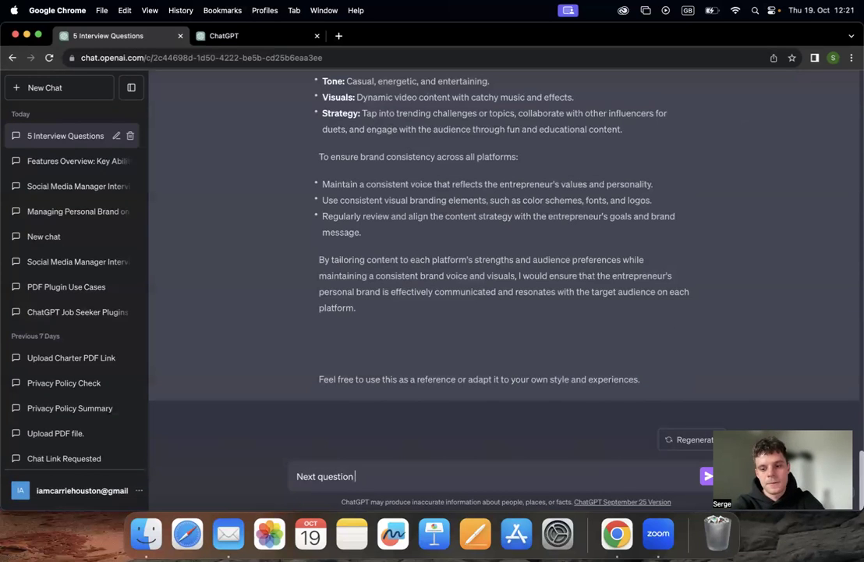
key("Return")
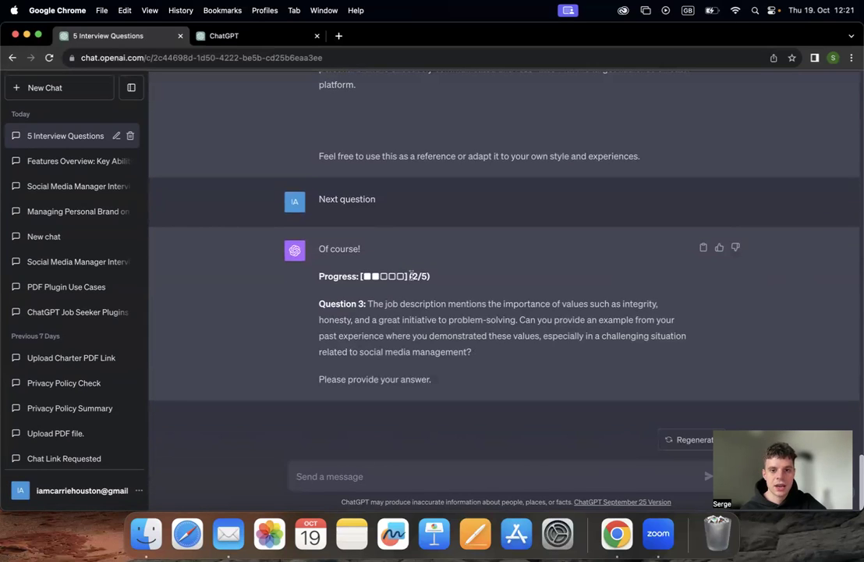
Copy the text of Question 3 about integrity, honesty and problem-solving, without its "Question 3:" label
left_click_drag(319, 304, 469, 366)
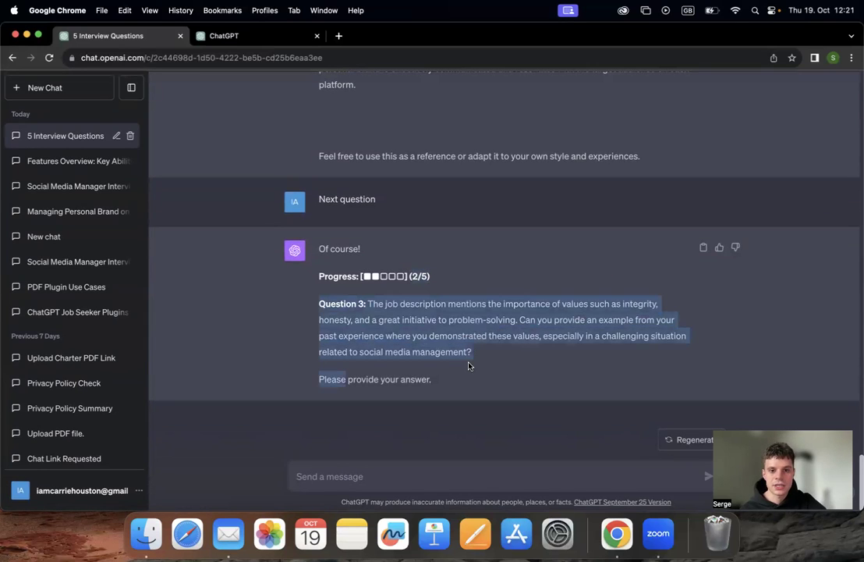
left_click(469, 366)
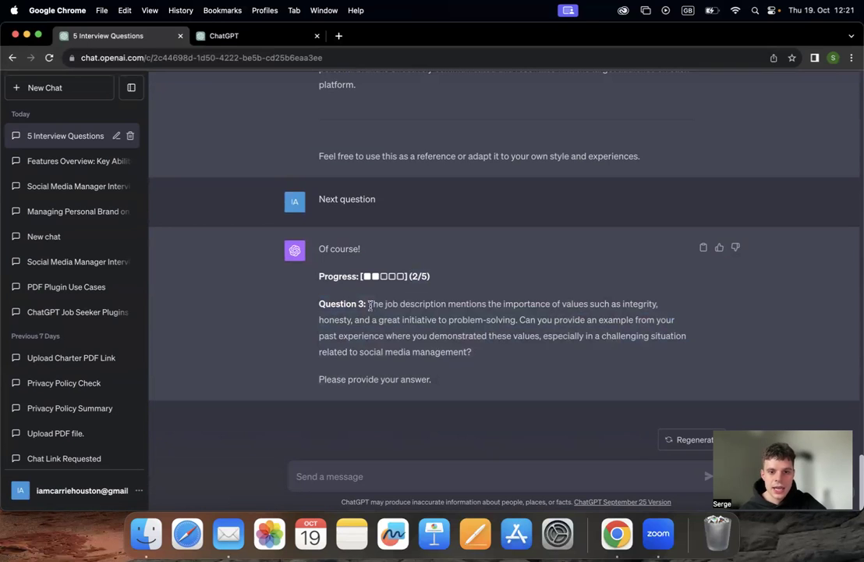
left_click_drag(370, 305, 467, 345)
key("ctrl+c")
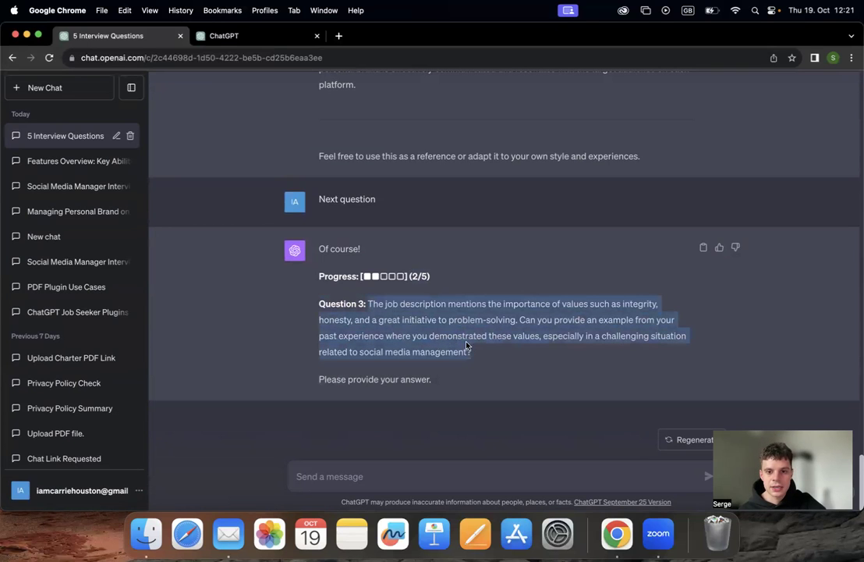
Send the copied Question 3 text in the other tab's GPT-3.5 chat
left_click(213, 36)
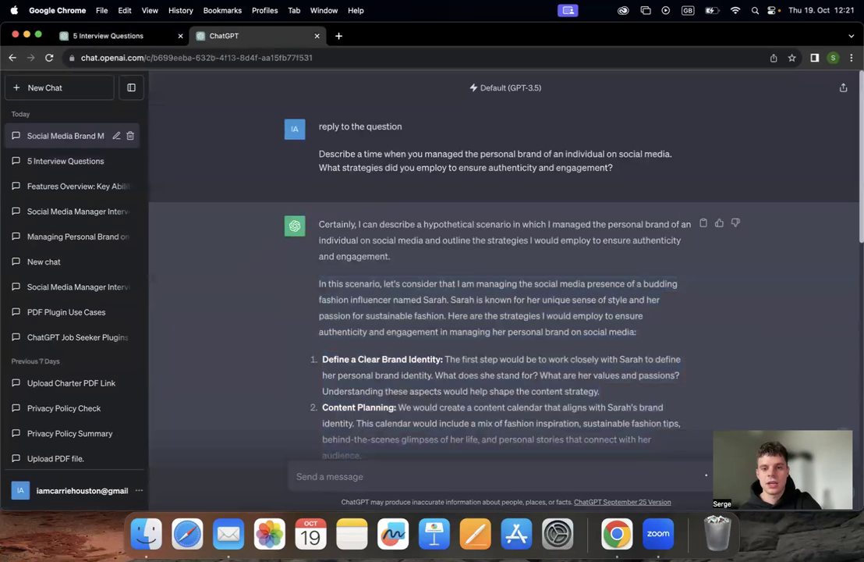
key("ctrl+v")
key("Return")
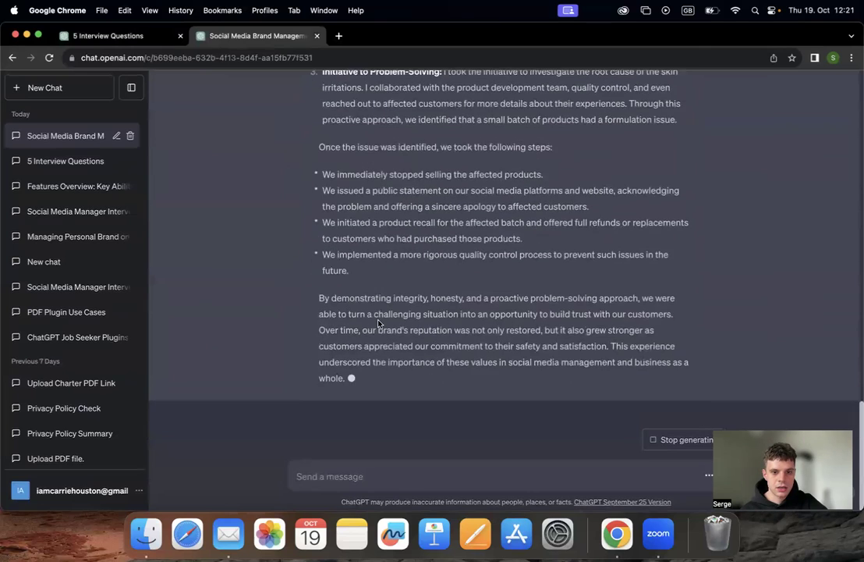
Copy the generated answer from "In a previous role as a social media manager" through the closing paragraph
scroll(328, 277, "up", 15)
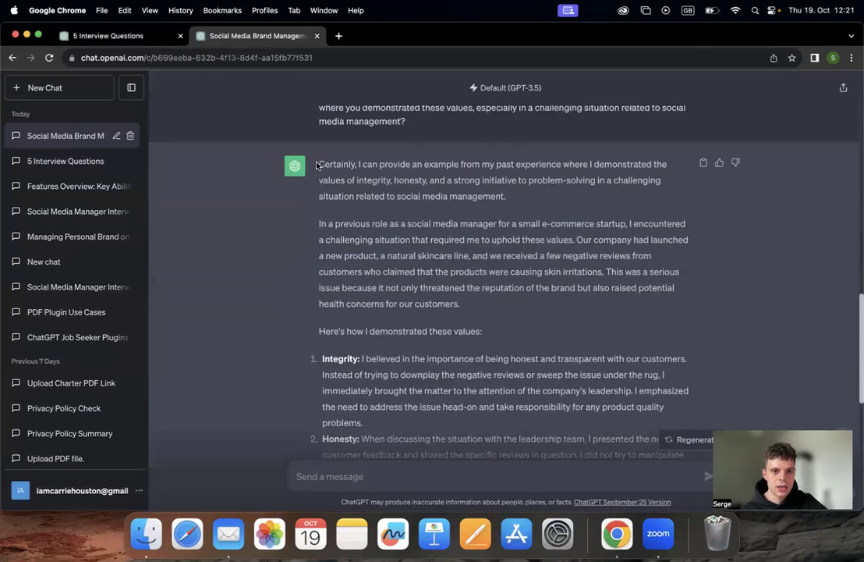
left_click_drag(316, 225, 396, 375)
key("super+c")
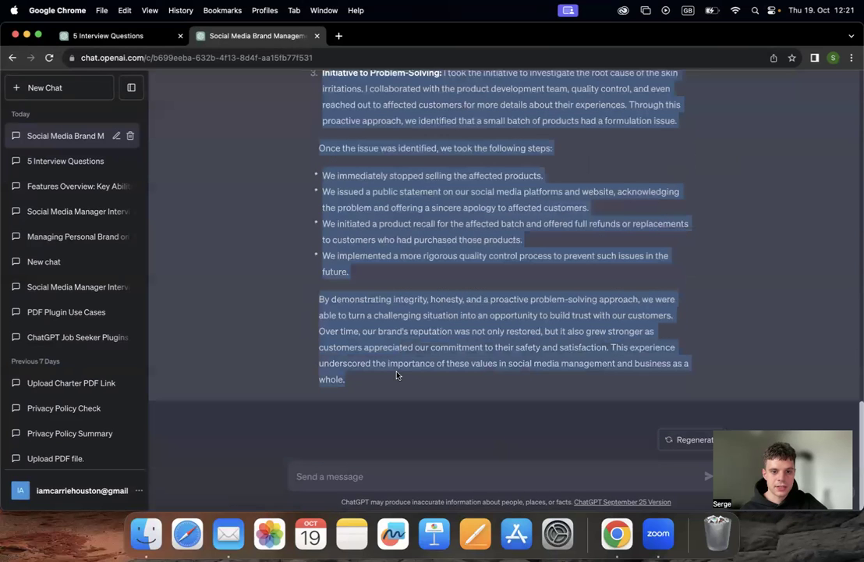
Return to the 5 Interview Questions chat and submit the copied answer as the reply to Question 3
left_click(107, 35)
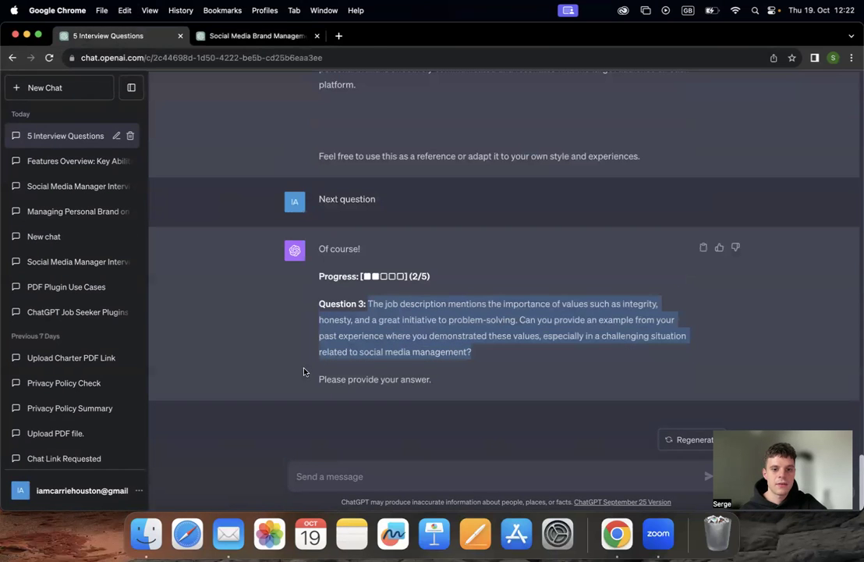
left_click(342, 476)
key("super+v")
key("Return")
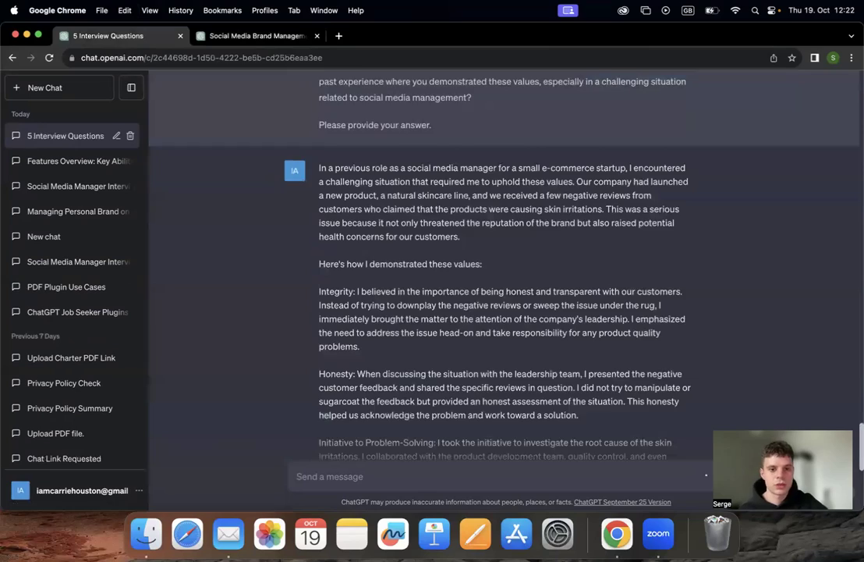
Review the feedback on the Question 3 answer and copy the text of Question 4 about creating a viral post
scroll(340, 291, "up", 10)
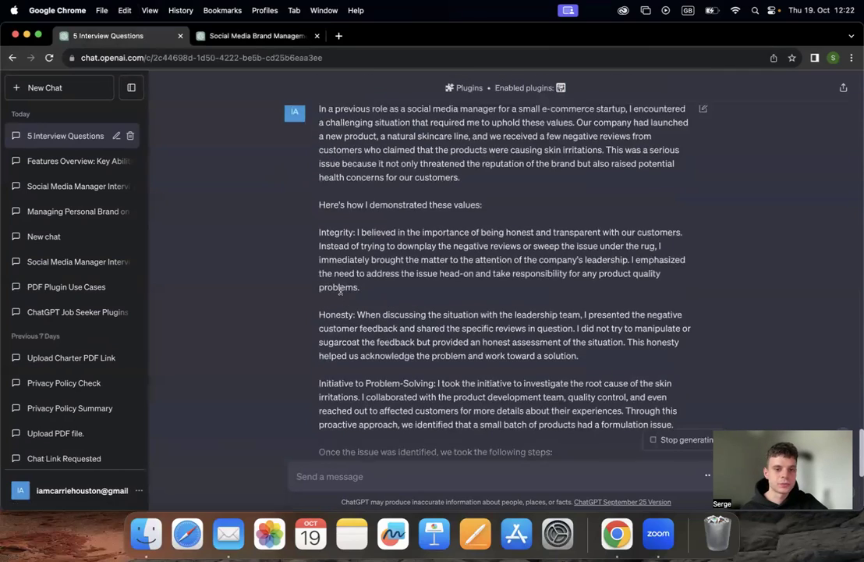
scroll(340, 290, "down", 10)
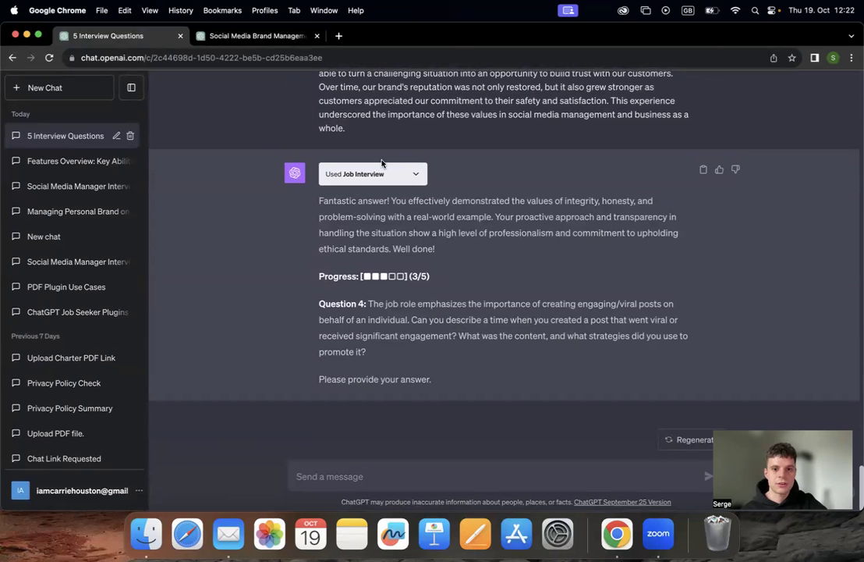
left_click_drag(368, 303, 380, 355)
key("super+c")
Switch to the GPT-3.5 chat in the other tab and send the copied Question 4 text
left_click(234, 36)
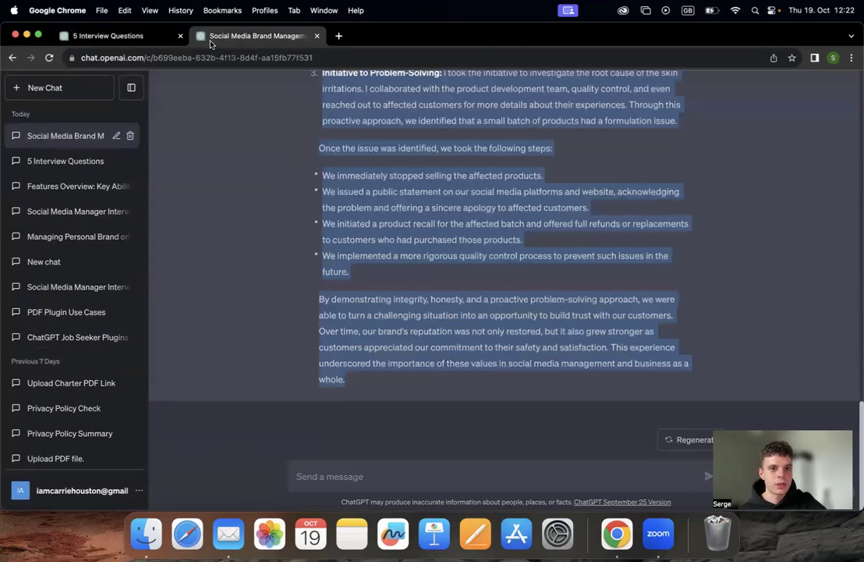
left_click(335, 475)
key("super+v")
key("Return")
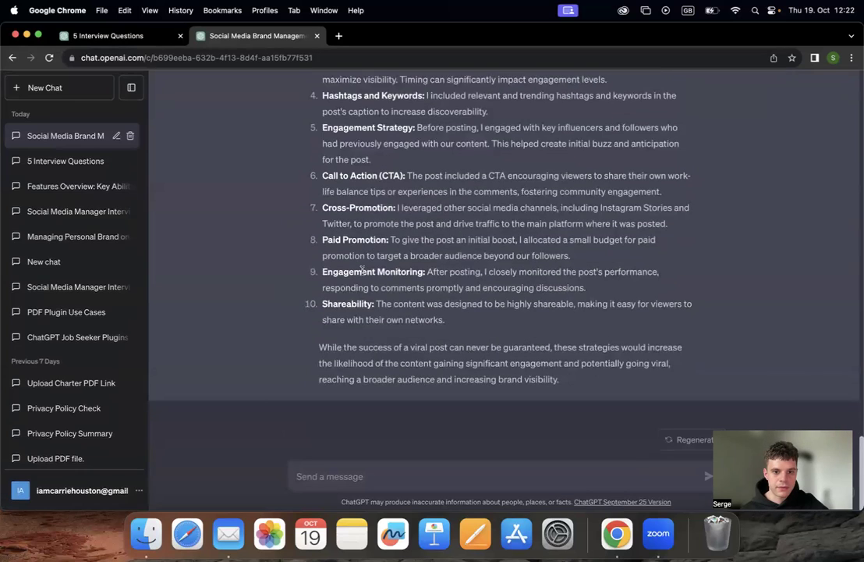
Copy the generated Question 4 answer from "In this hypothetical scenario" through the closing paragraph about viral posts
left_click_drag(574, 385, 345, 240)
scroll(345, 239, "down", 10)
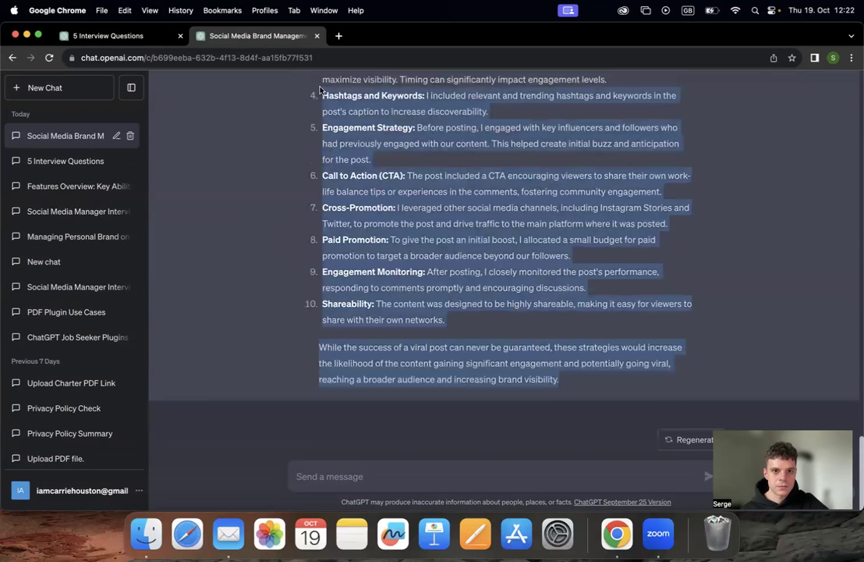
scroll(315, 197, "up", 5)
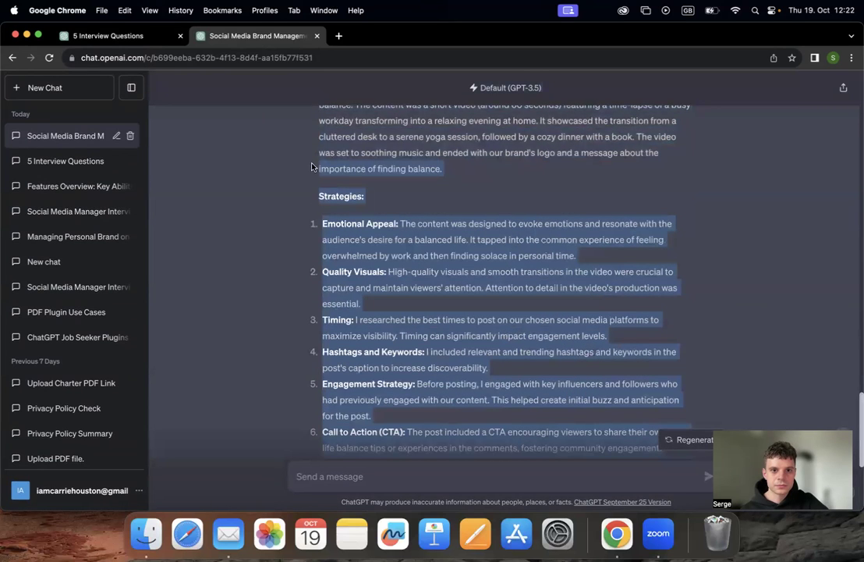
scroll(315, 114, "up", 3)
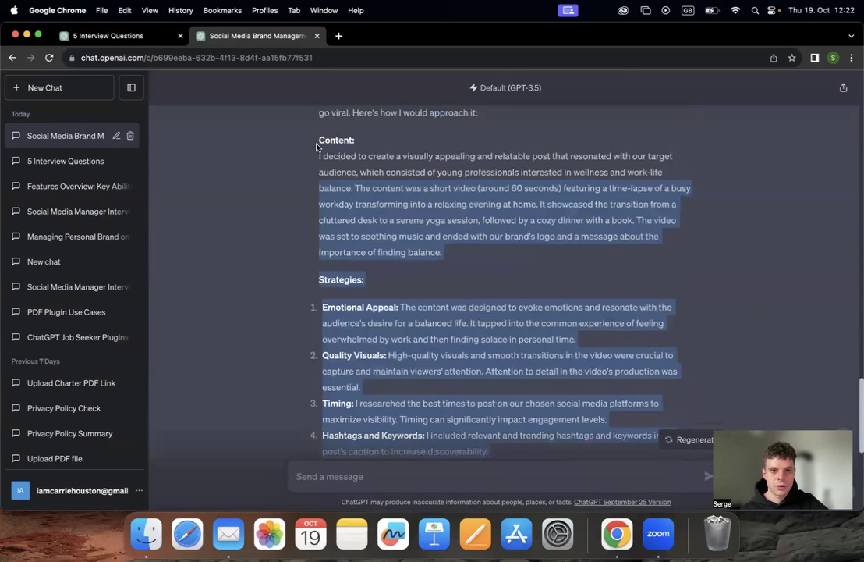
scroll(317, 133, "up", 4)
left_click_drag(309, 224, 568, 384)
Return to the 5 Interview Questions chat and submit the copied answer as the reply to Question 4
left_click(124, 35)
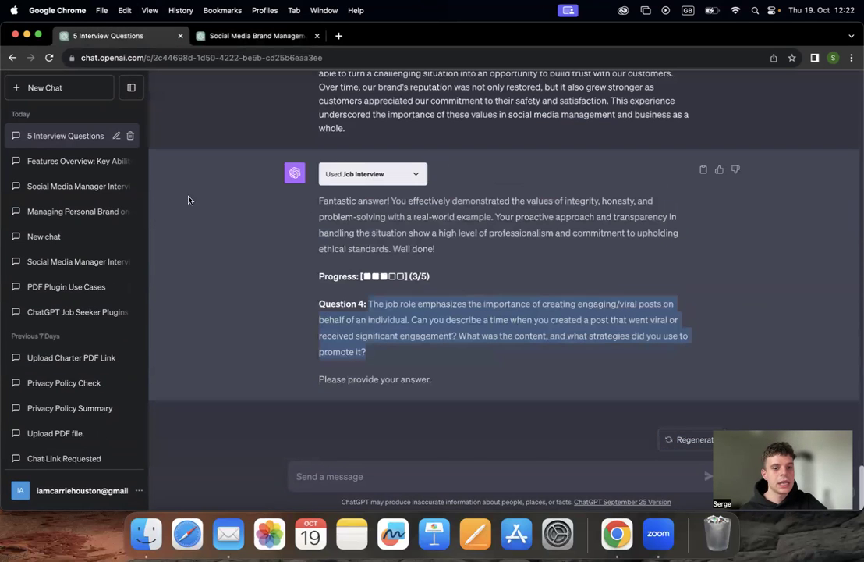
left_click(367, 477)
key("super+v")
key("Return")
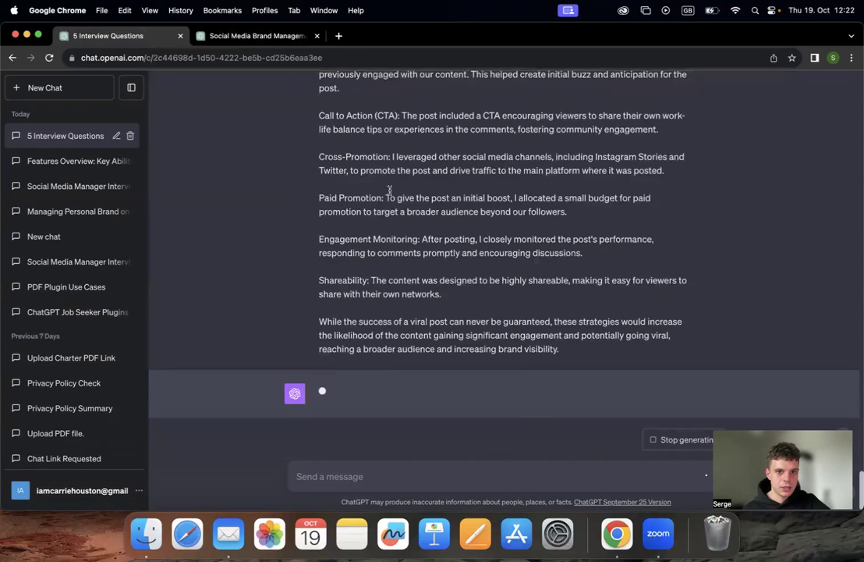
scroll(390, 189, "up", 15)
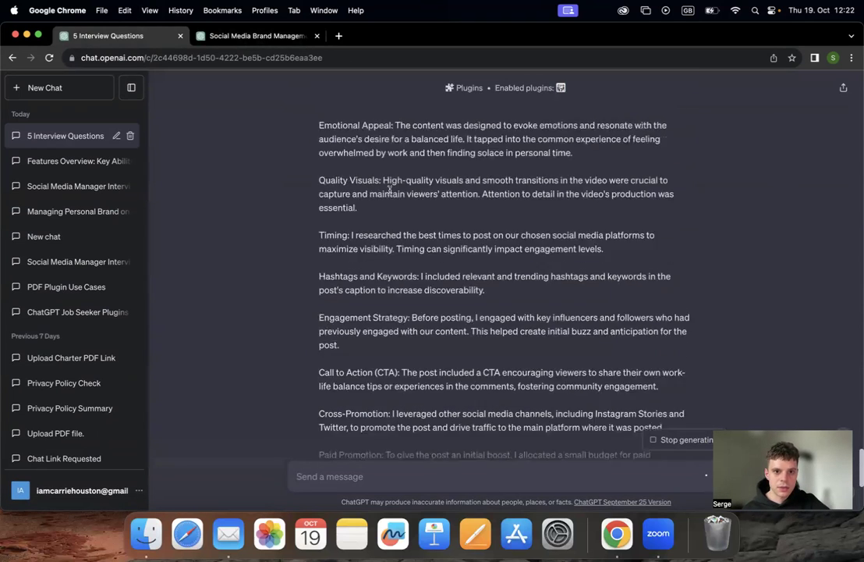
scroll(390, 189, "up", 2)
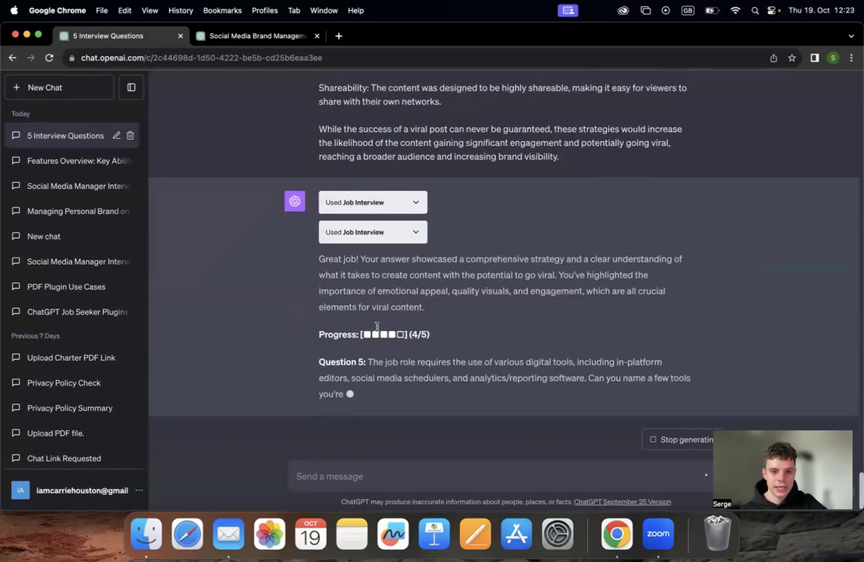
Copy the Question 5 text about digital tools, including "Please provide your answer.", and send it in the GPT-3.5 chat in the other tab
left_click_drag(367, 345, 439, 382)
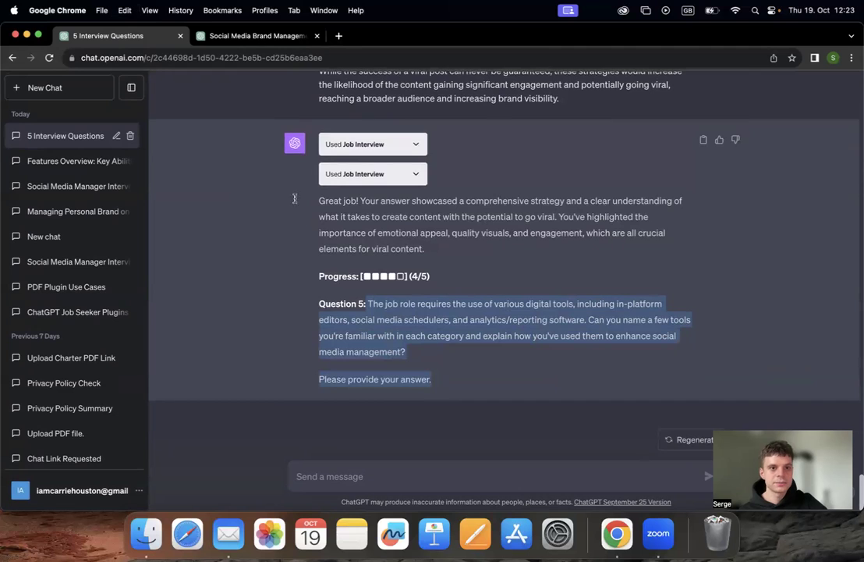
left_click(204, 35)
left_click(394, 481)
key("super+v")
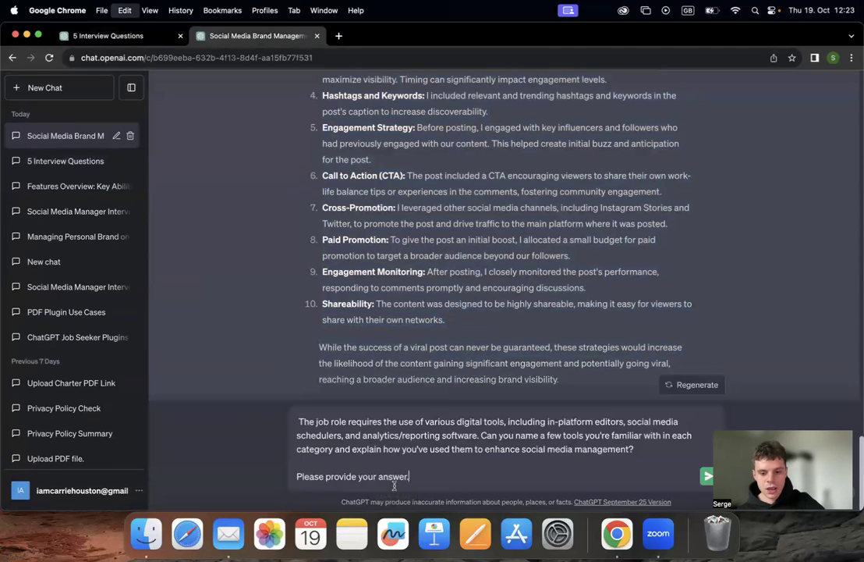
key("Return")
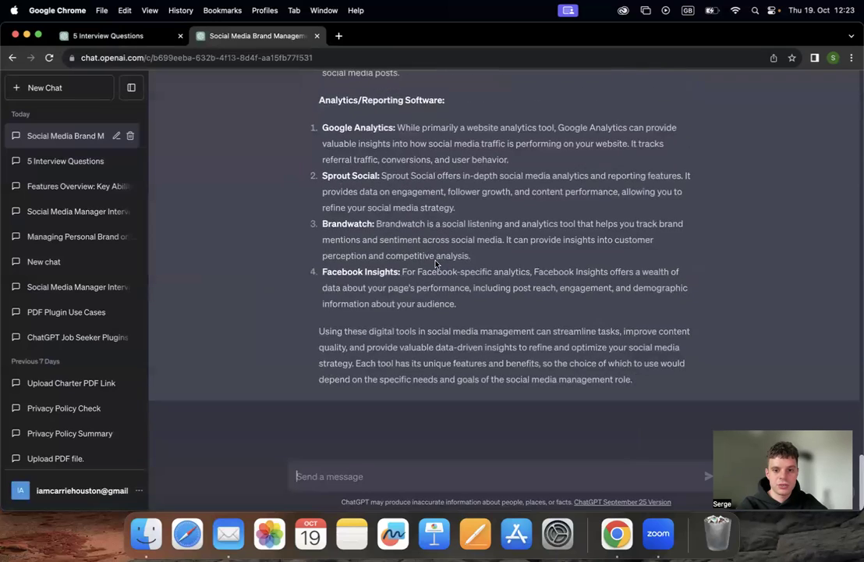
Copy the generated answer from the "In-Platform Editors:" heading through the closing paragraph
scroll(377, 225, "up", 5)
scroll(434, 263, "up", 3)
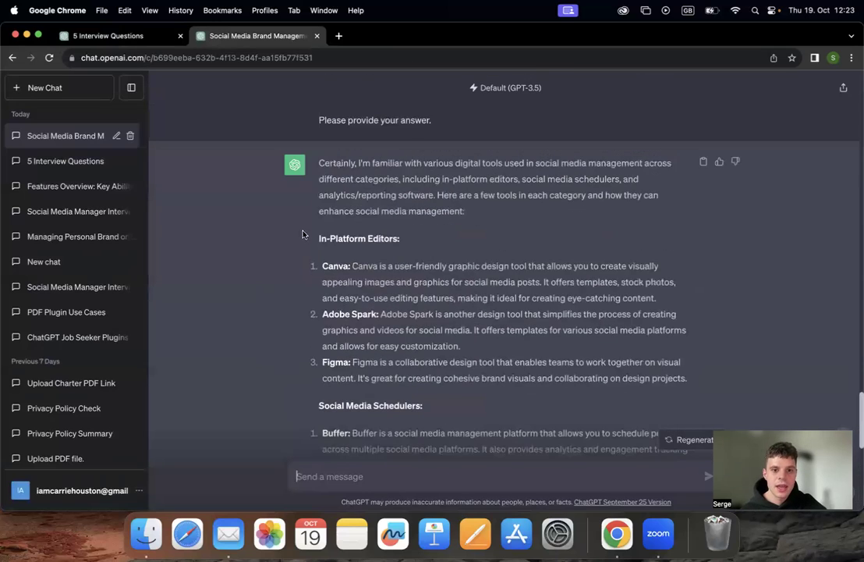
left_click_drag(316, 234, 650, 372)
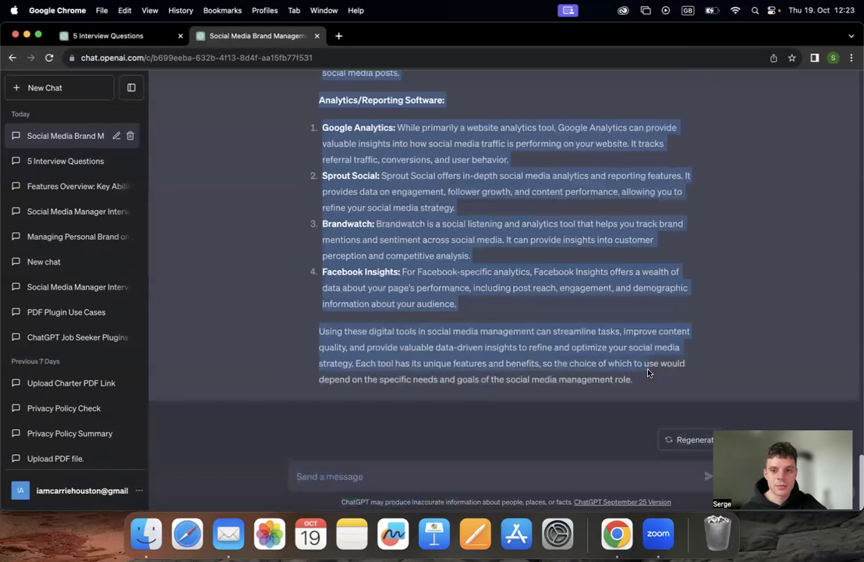
key("super+c")
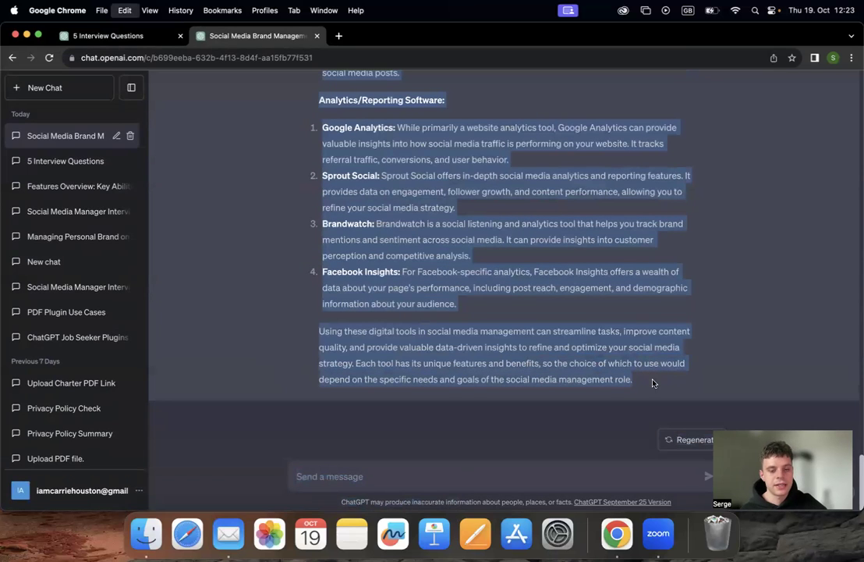
Return to the 5 Interview Questions chat and submit the copied answer as the reply to Question 5
left_click(109, 35)
left_click(353, 478)
key("super+v")
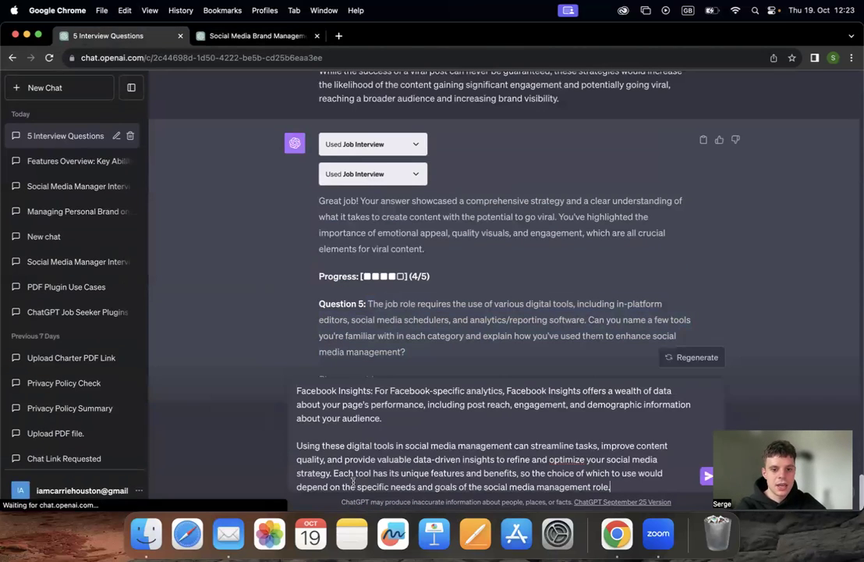
key("Return")
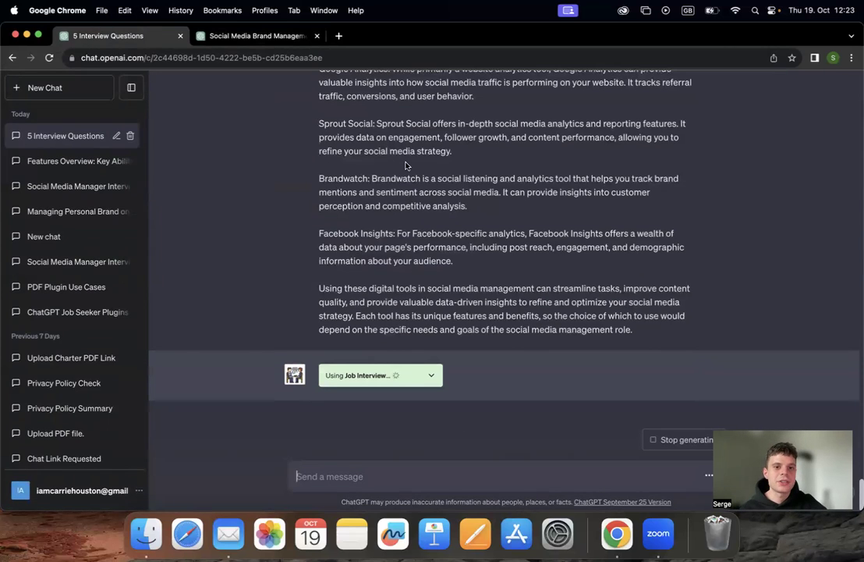
Review the plugin's feedback on the Question 4 and Question 3 answers further up the conversation
scroll(406, 165, "up", 15)
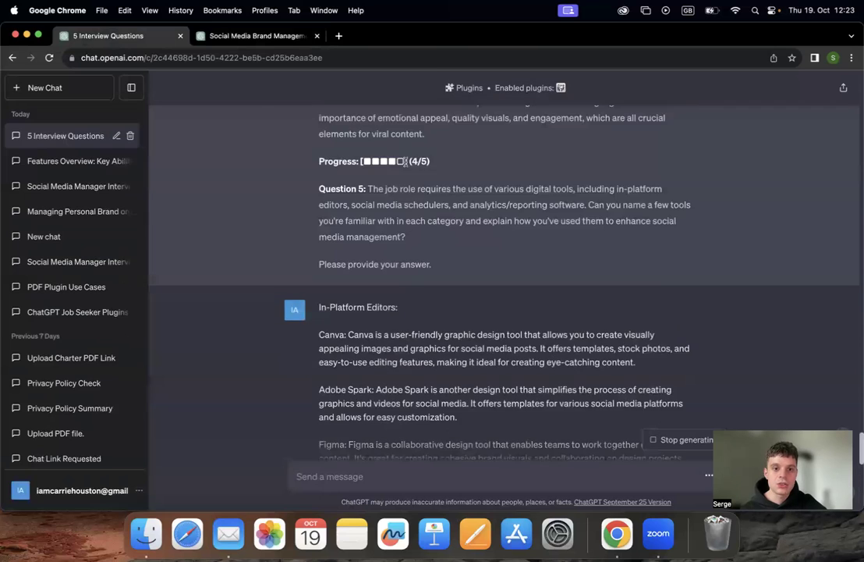
scroll(406, 163, "up", 2)
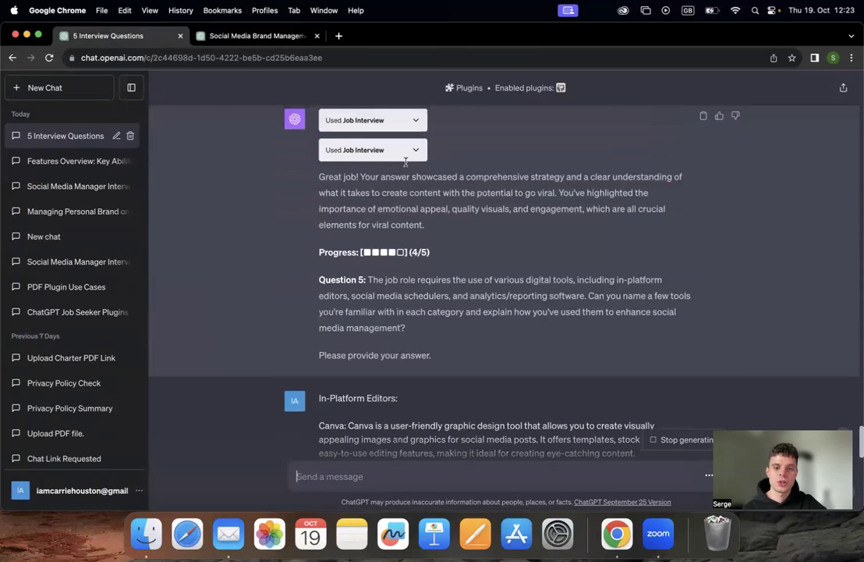
scroll(406, 165, "up", 10)
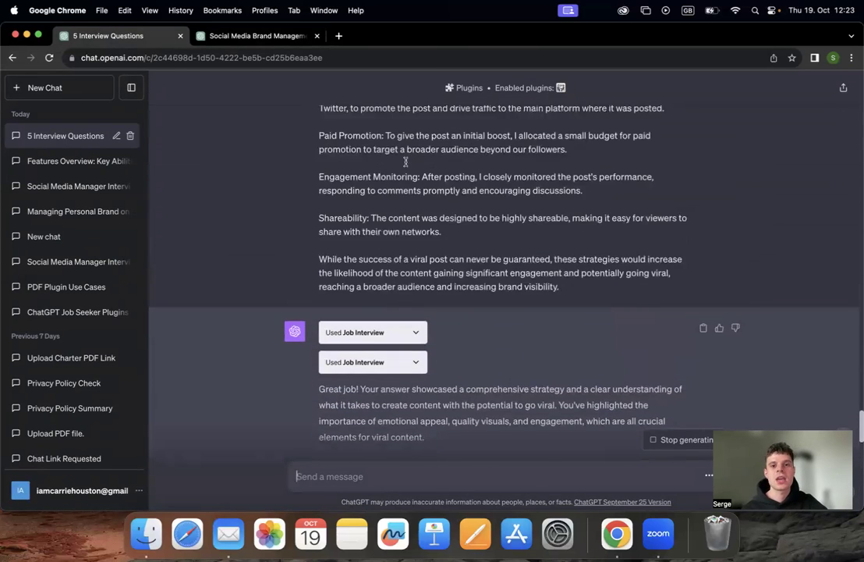
scroll(405, 165, "down", 8)
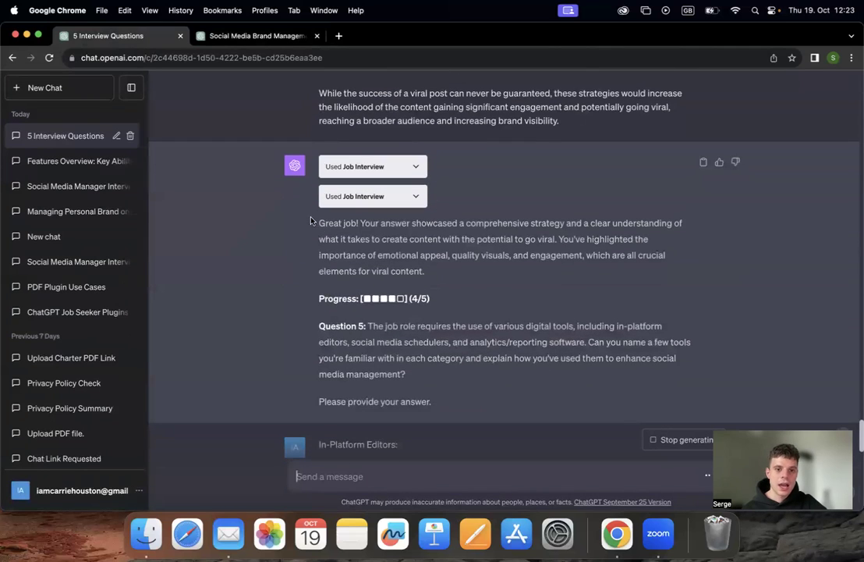
left_click_drag(307, 218, 664, 266)
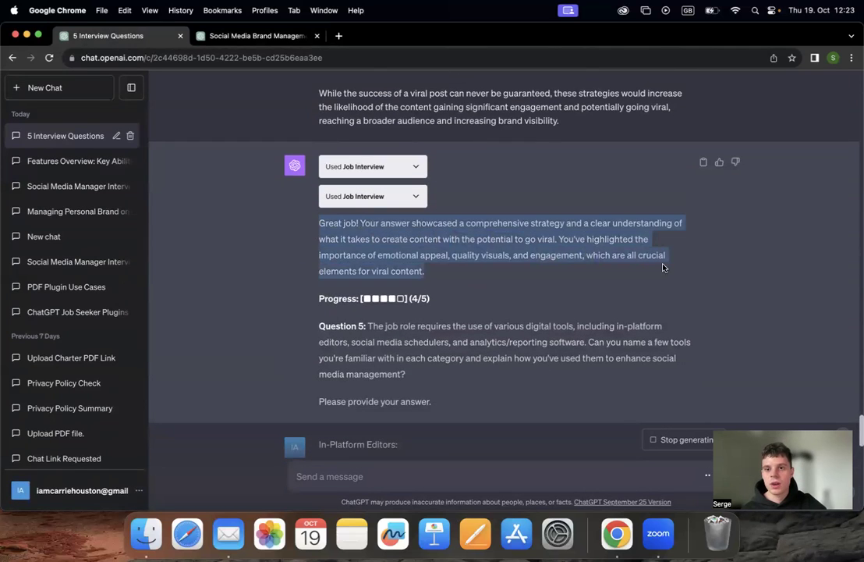
scroll(661, 267, "up", 10)
scroll(662, 267, "up", 20)
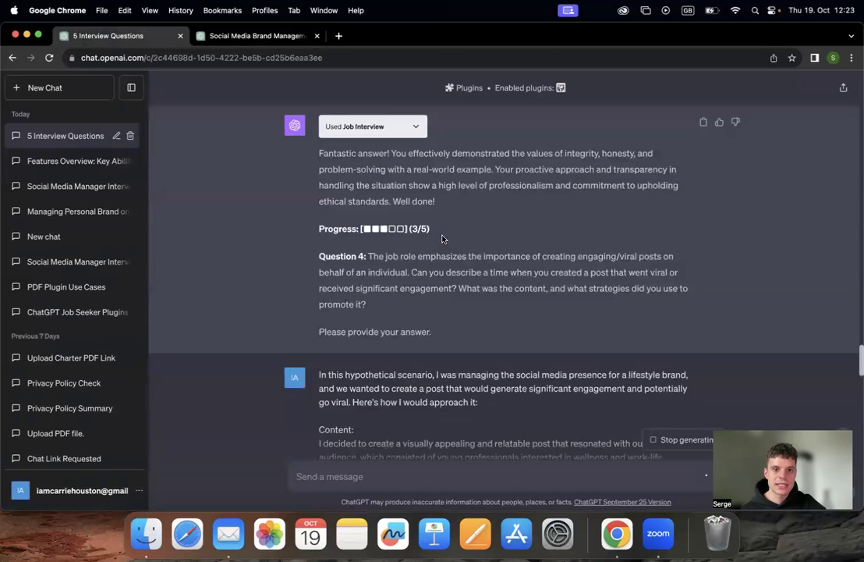
scroll(441, 234, "up", 8)
scroll(441, 234, "down", 20)
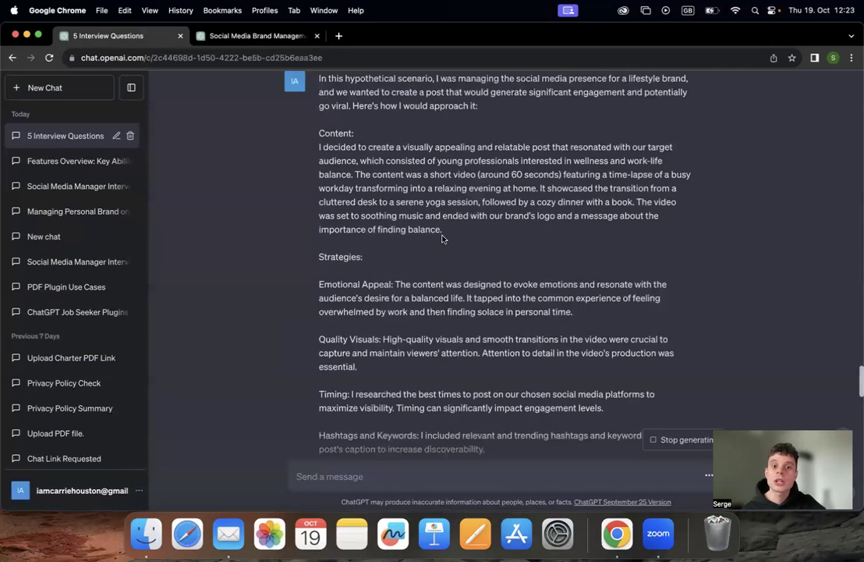
scroll(441, 234, "down", 15)
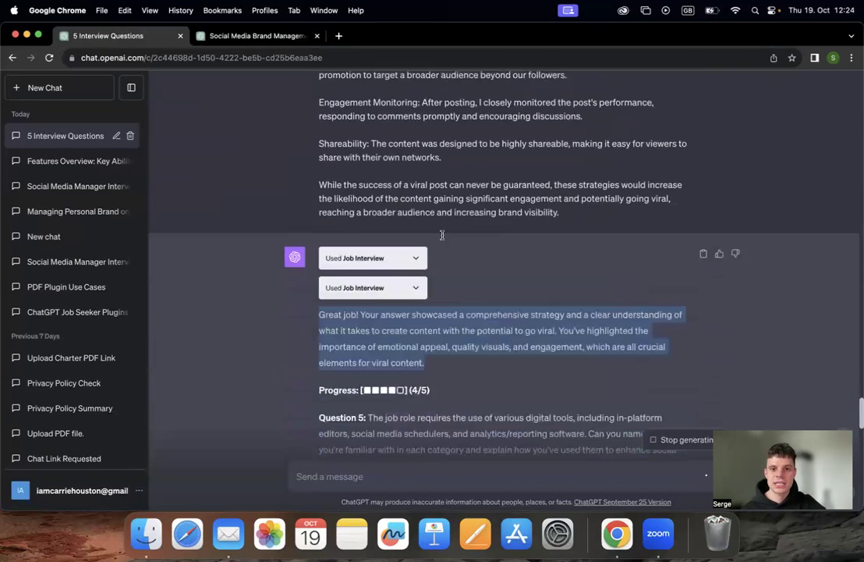
scroll(441, 236, "down", 4)
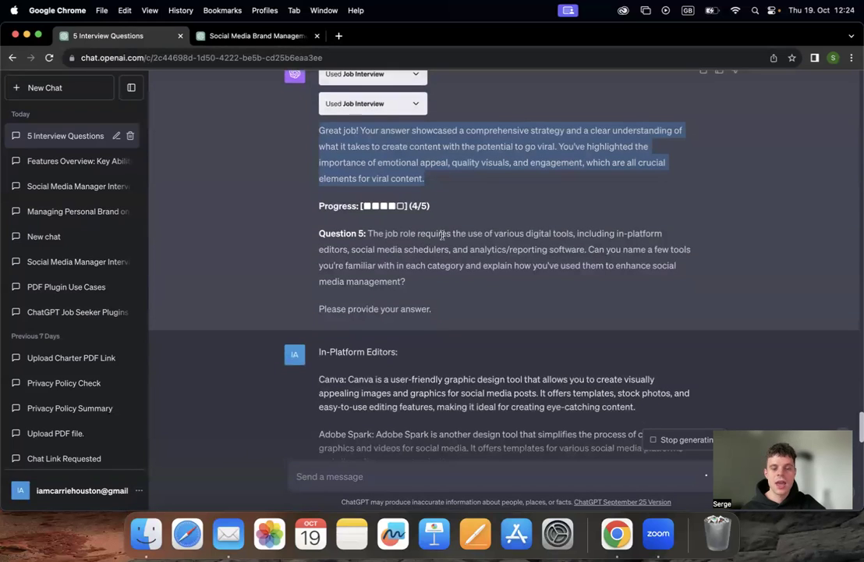
Read the final interview feedback, covering the opening assessment, the Summary section and the Recommendations list
scroll(442, 235, "down", 20)
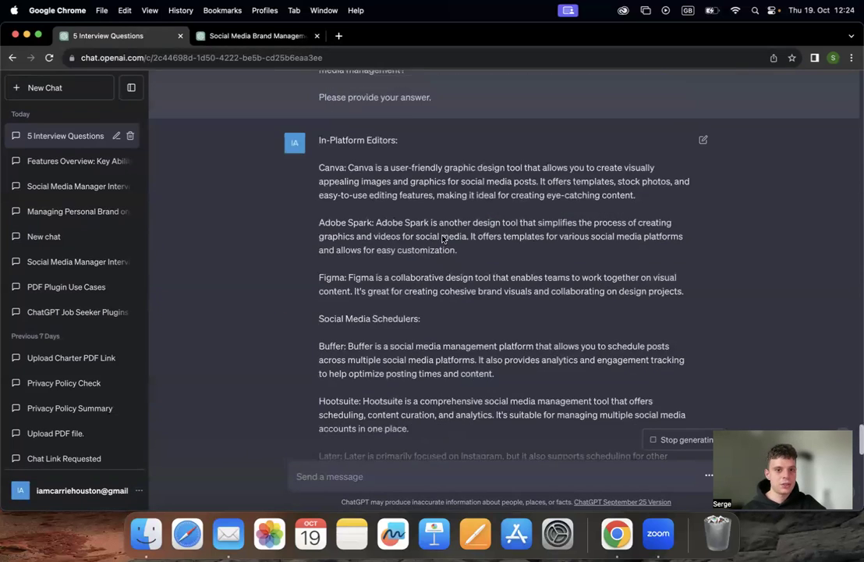
scroll(442, 234, "down", 10)
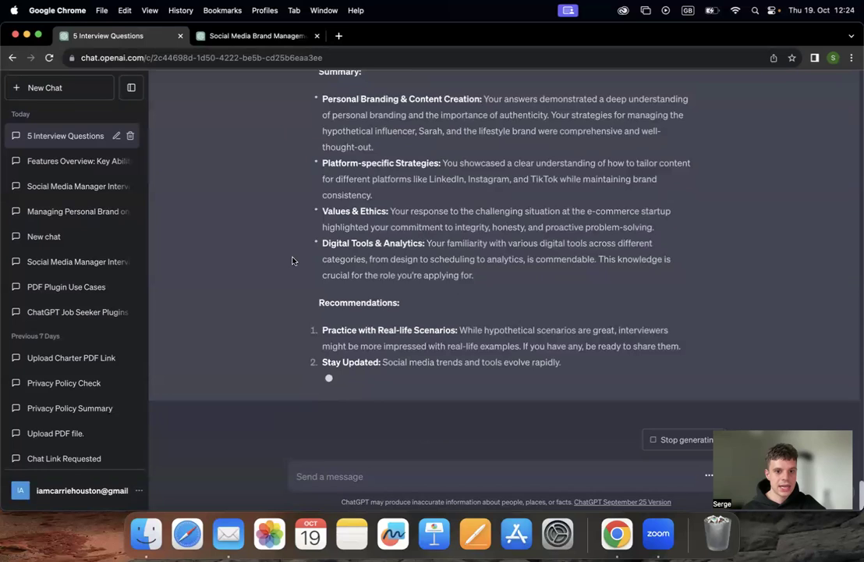
scroll(292, 260, "up", 5)
scroll(281, 195, "down", 1)
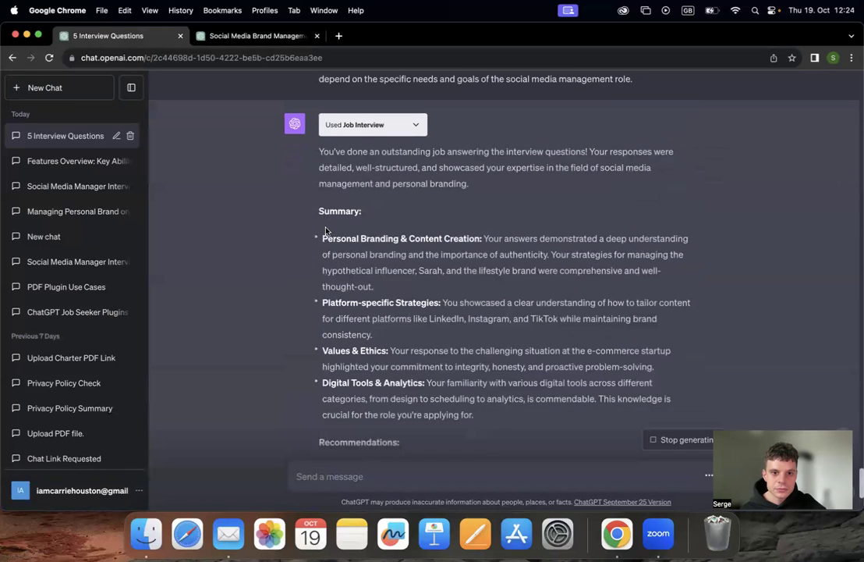
left_click_drag(316, 152, 507, 207)
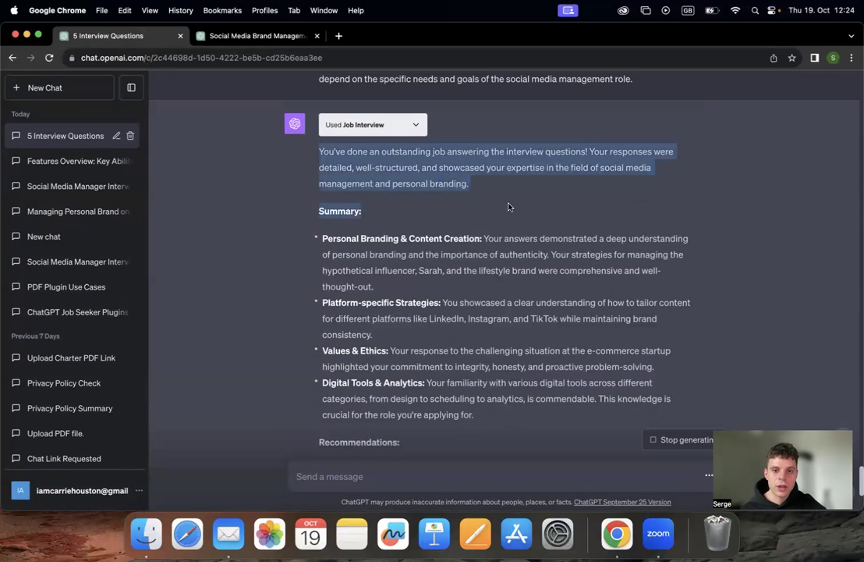
scroll(316, 182, "down", 2)
left_click_drag(317, 152, 361, 162)
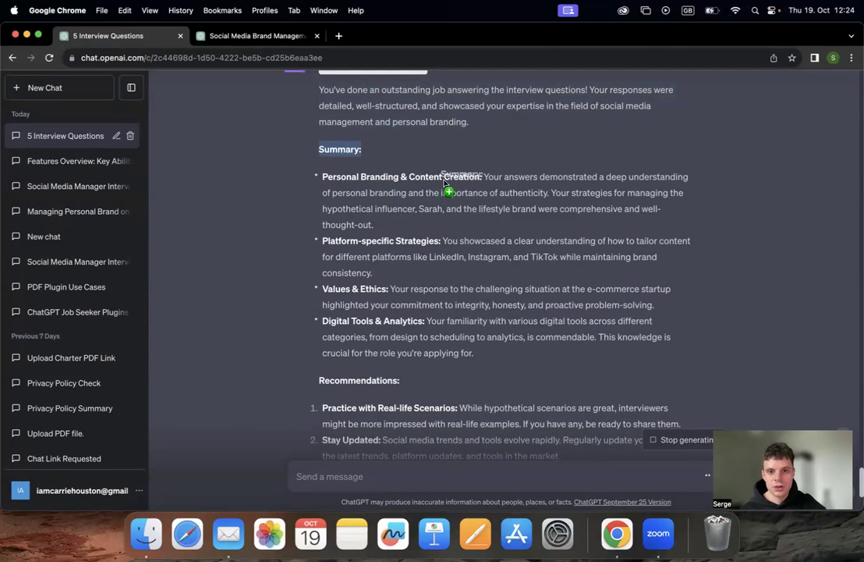
left_click(329, 243)
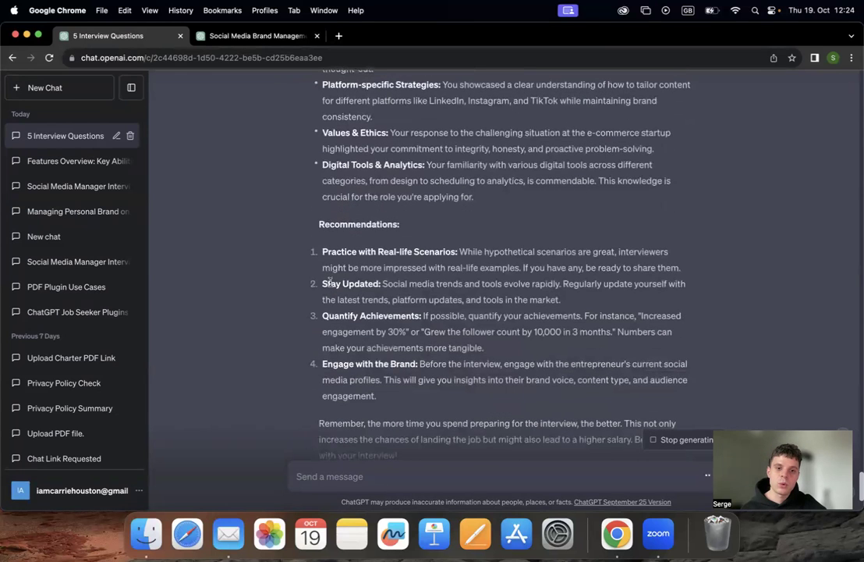
triple_click(337, 222)
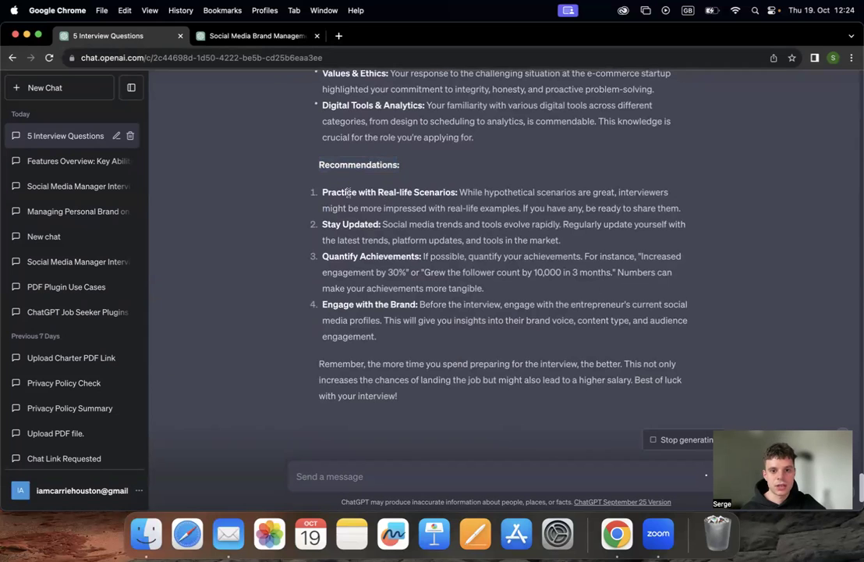
left_click_drag(377, 192, 458, 191)
left_click_drag(323, 224, 382, 223)
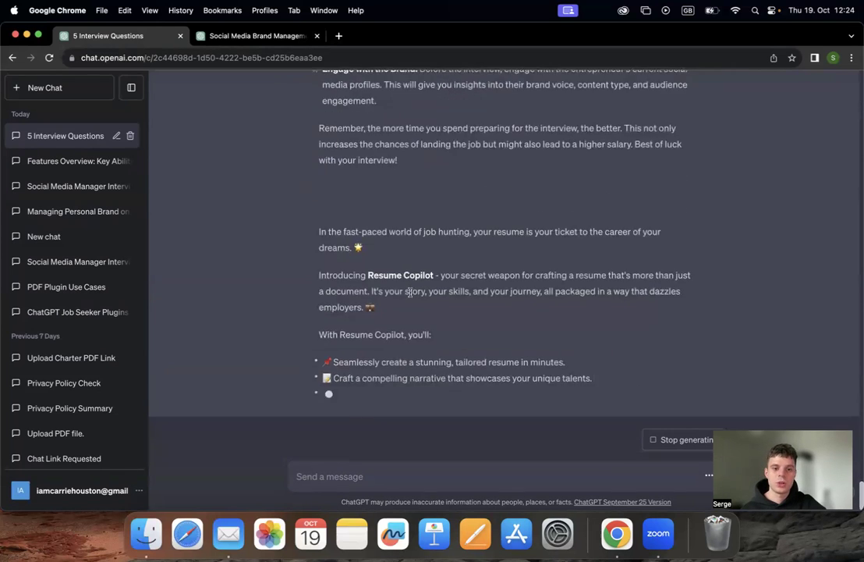
Look back through the submitted answers earlier in the conversation, up to the Question 3 answer on integrity and honesty
scroll(409, 292, "up", 15)
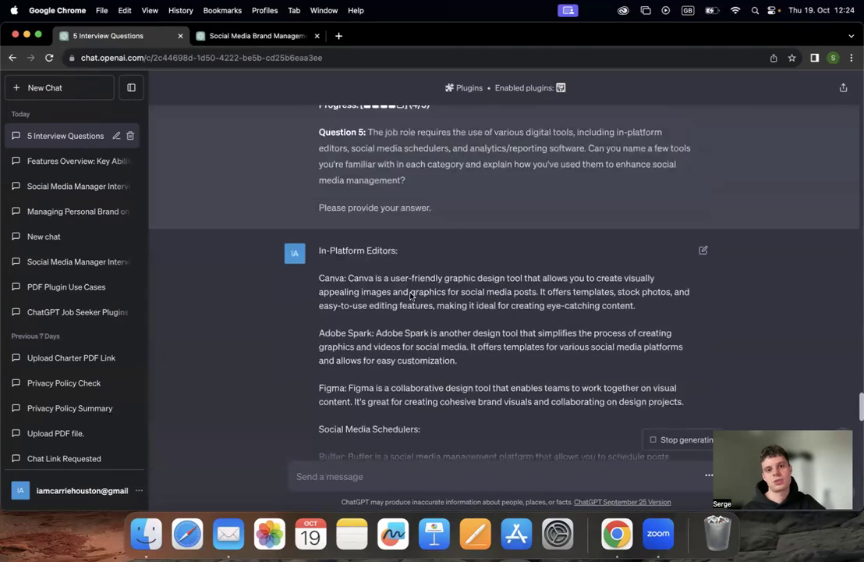
scroll(409, 295, "up", 10)
scroll(410, 293, "up", 15)
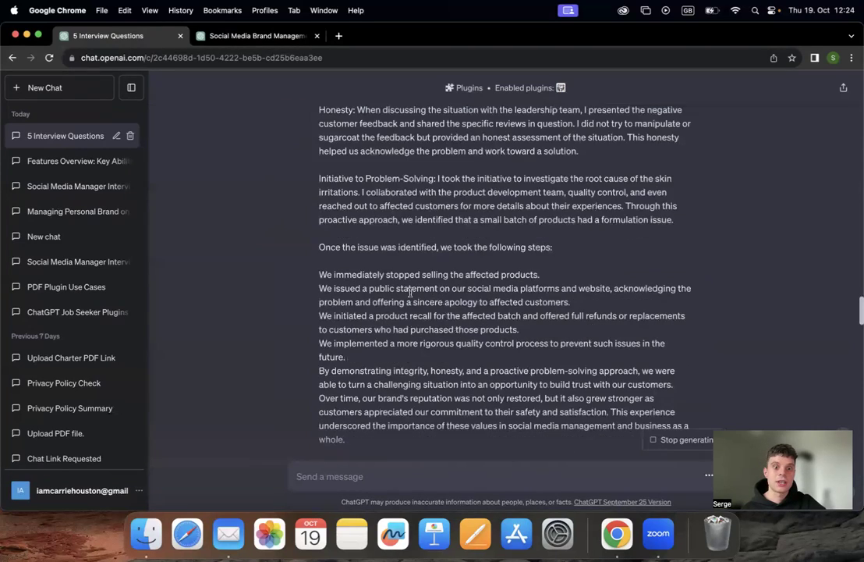
scroll(409, 292, "up", 4)
scroll(409, 292, "down", 20)
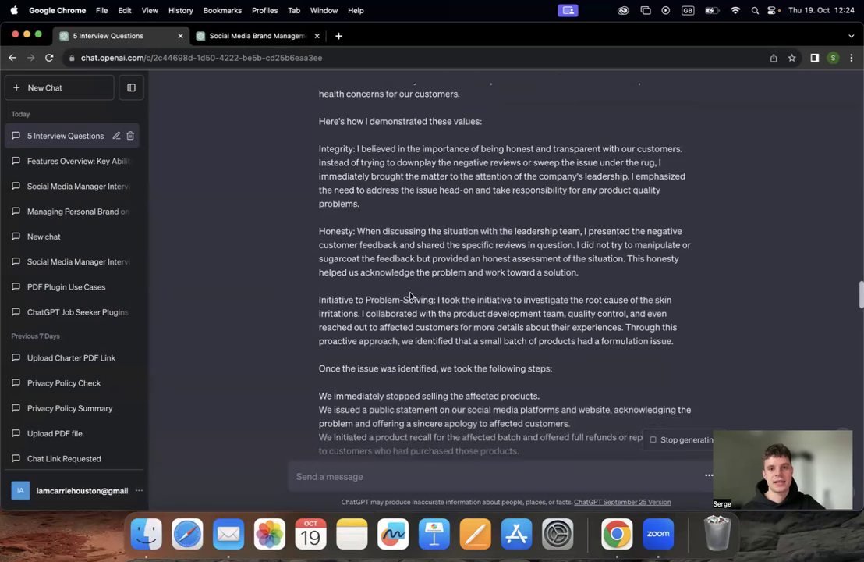
Review the end of the final feedback again, covering the summary points, the four Recommendations and the closing Resume Copilot promotion
scroll(410, 295, "down", 3)
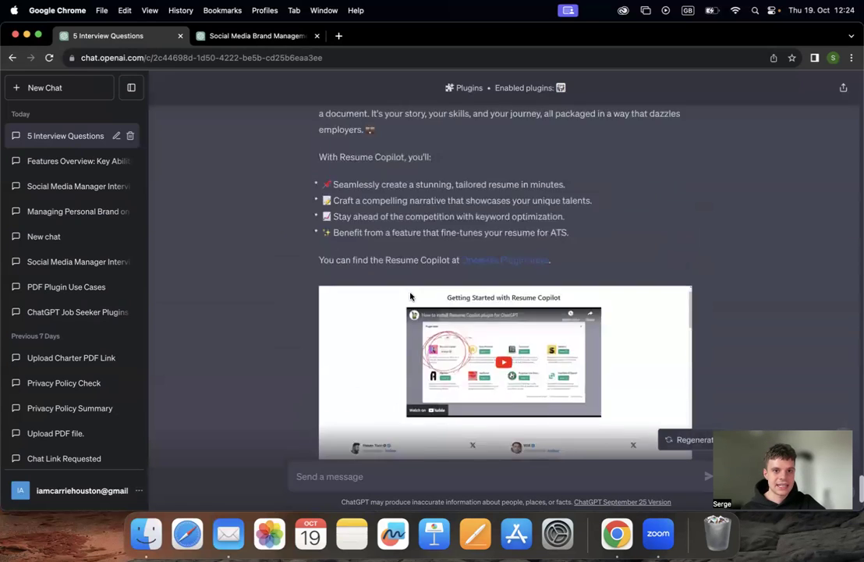
scroll(409, 296, "up", 7)
scroll(312, 162, "up", 3)
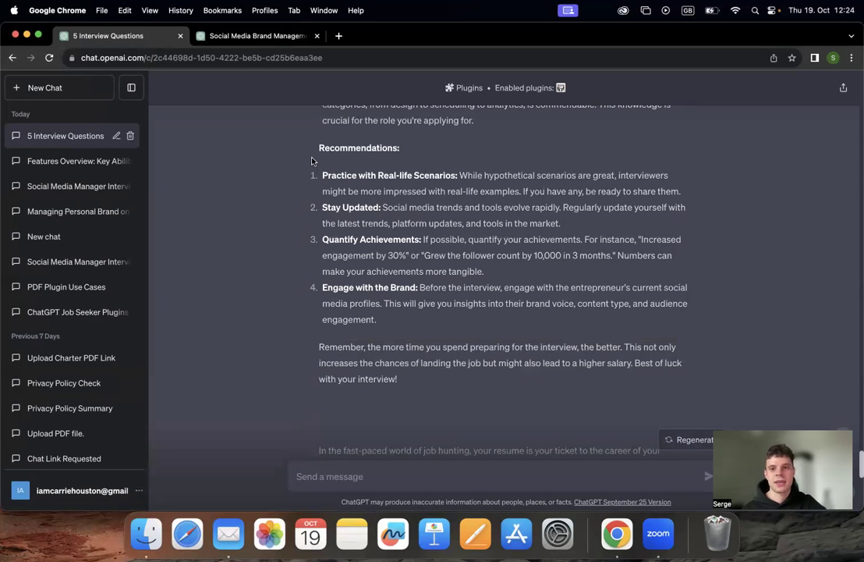
scroll(312, 160, "up", 5)
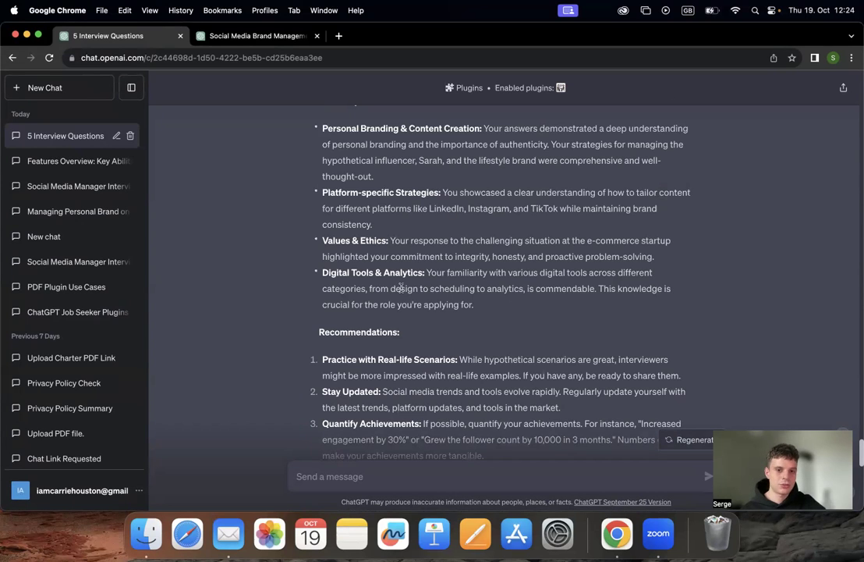
scroll(401, 287, "down", 3)
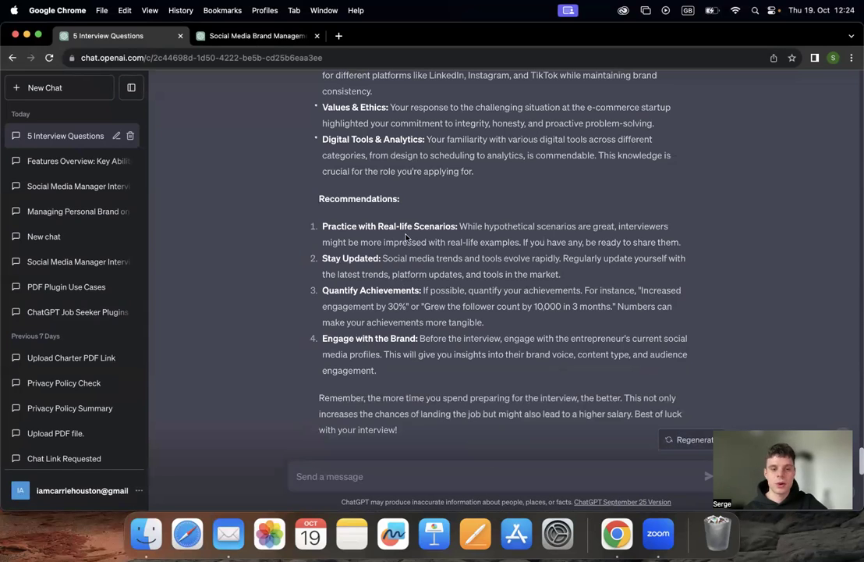
scroll(406, 238, "down", 1)
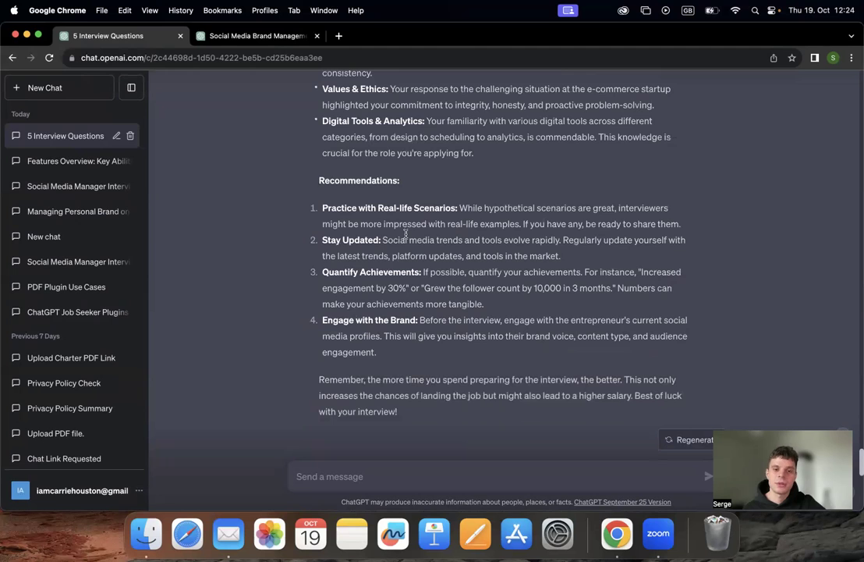
scroll(406, 233, "down", 4)
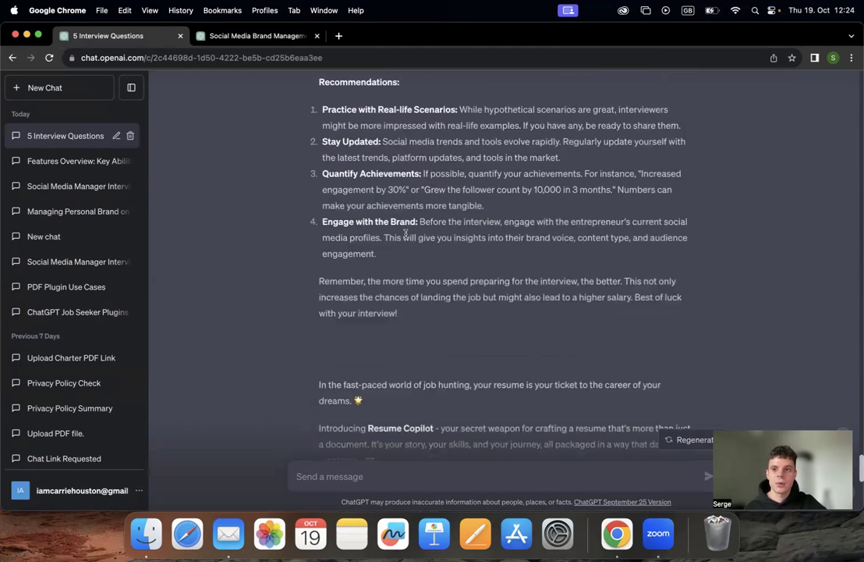
scroll(406, 233, "down", 6)
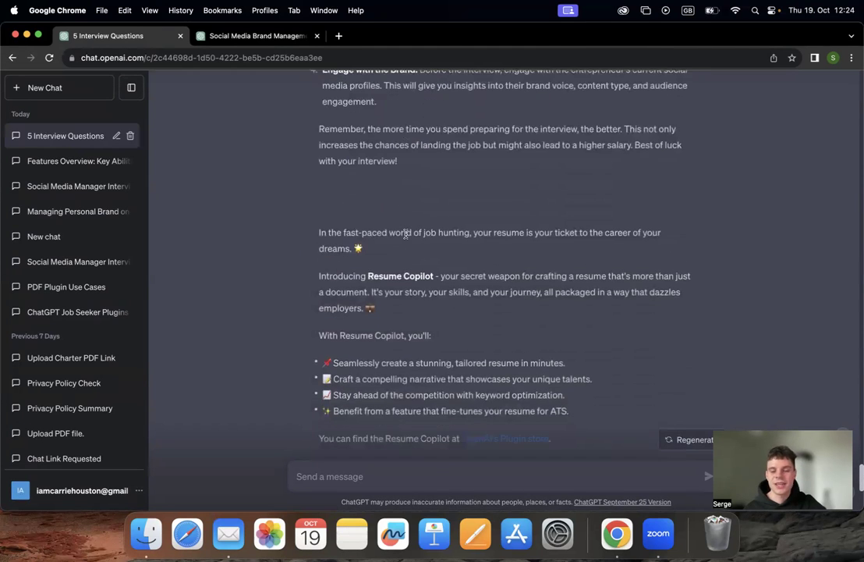